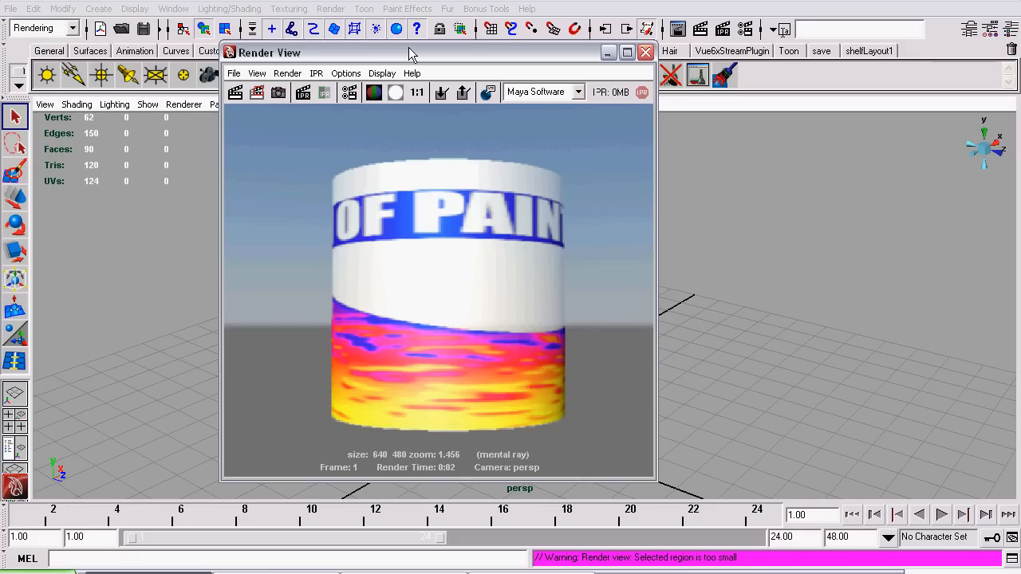
Switch to Photoshop and examine the CAN OF PAINT band and the wavy multicoloured label artwork on its transparent background
drag(411, 54, 446, 29)
click(443, 572)
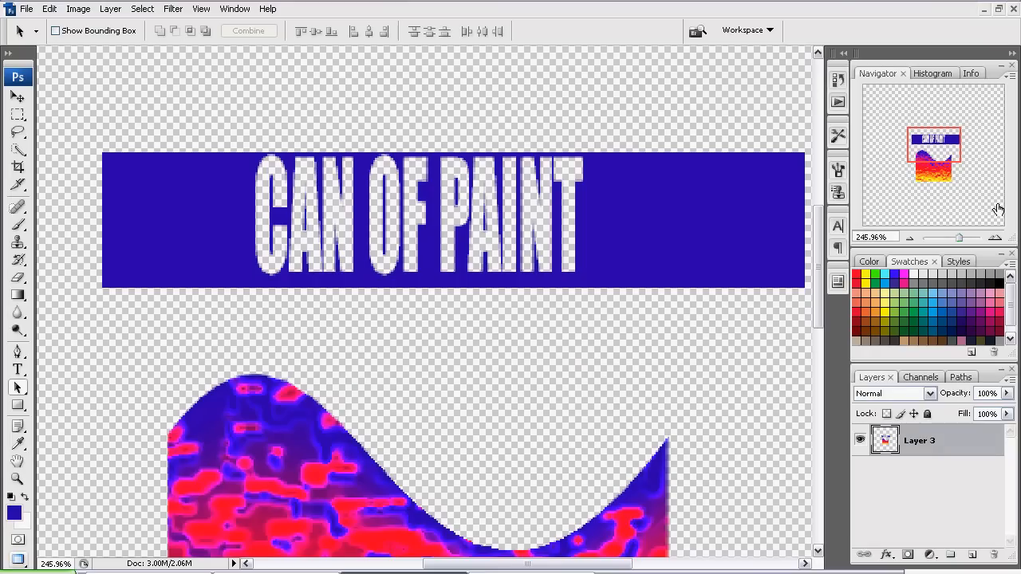
drag(959, 237, 957, 237)
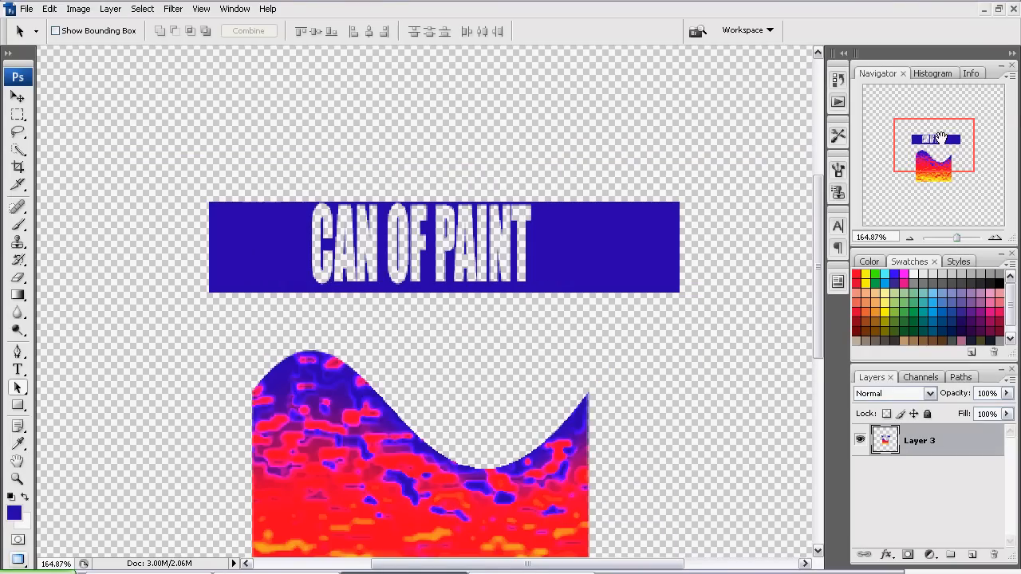
mouse_move(941, 139)
mouse_down()
mouse_move(940, 156)
mouse_move(884, 141)
mouse_up()
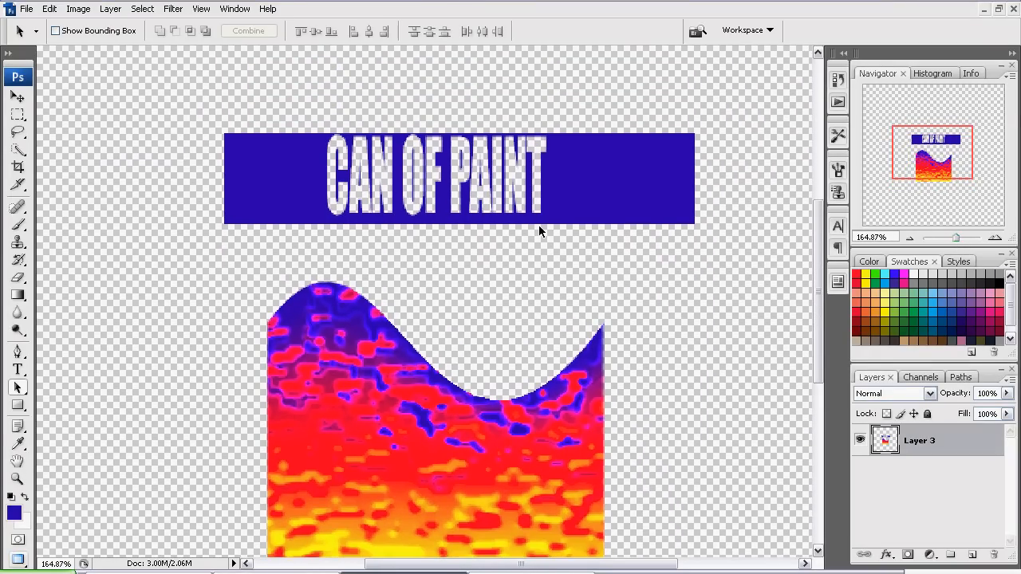
scroll(495, 185, down, 3)
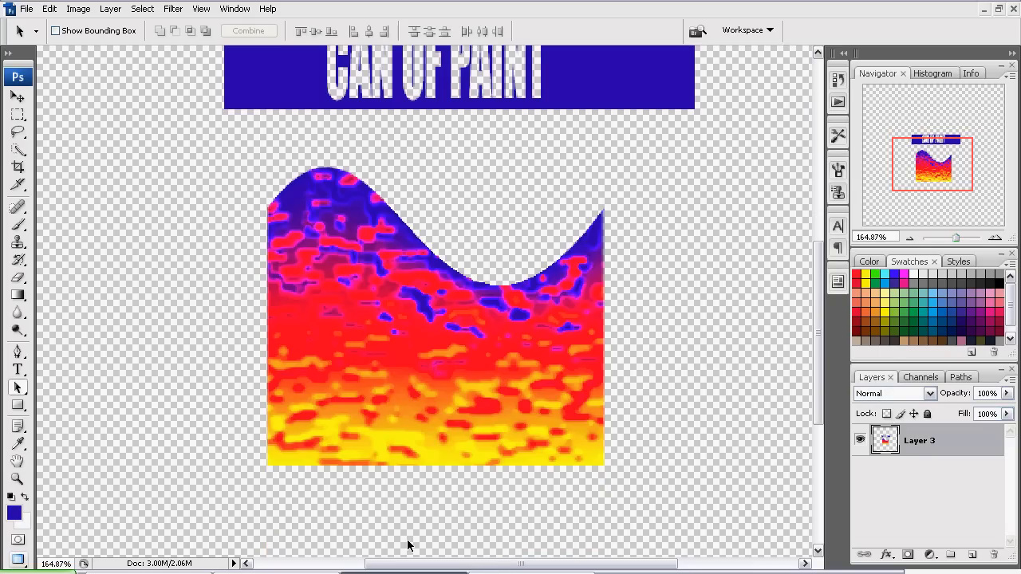
scroll(623, 210, up, 2)
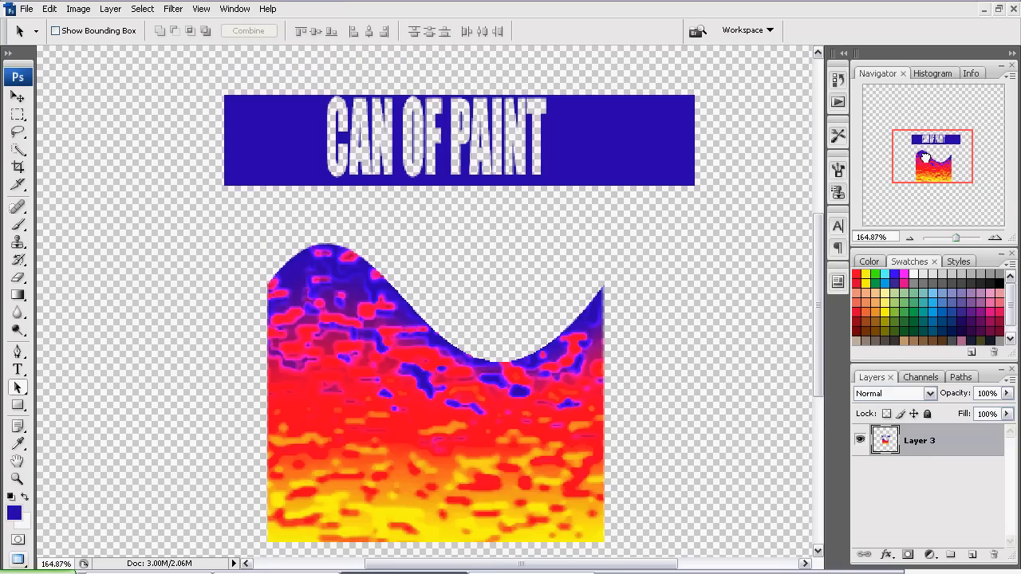
drag(924, 157, 926, 160)
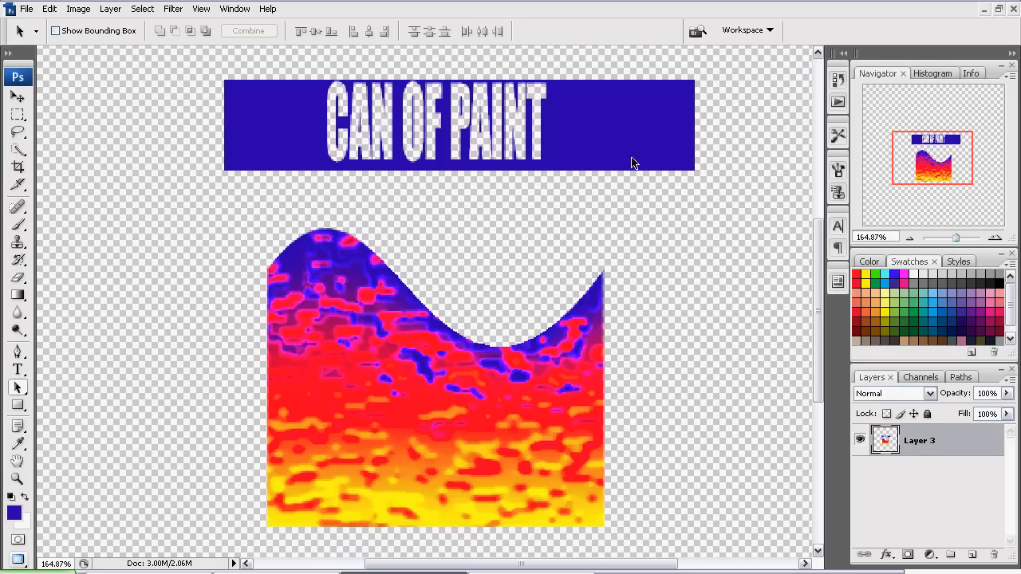
scroll(370, 313, down, 3)
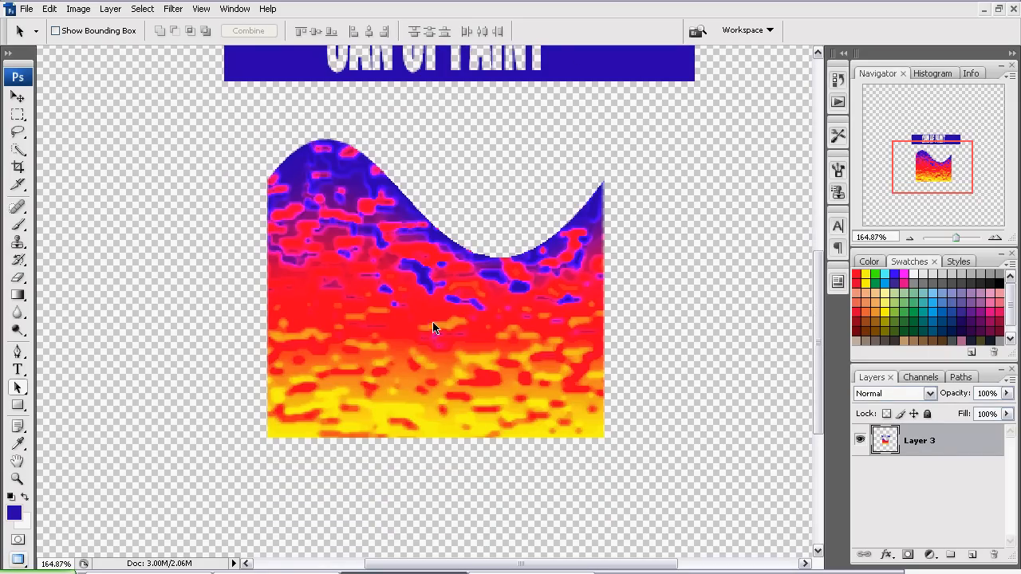
scroll(433, 328, up, 3)
Compare the rendered can in Maya's Render View with the transparent lettering and label shapes in Photoshop
click(183, 573)
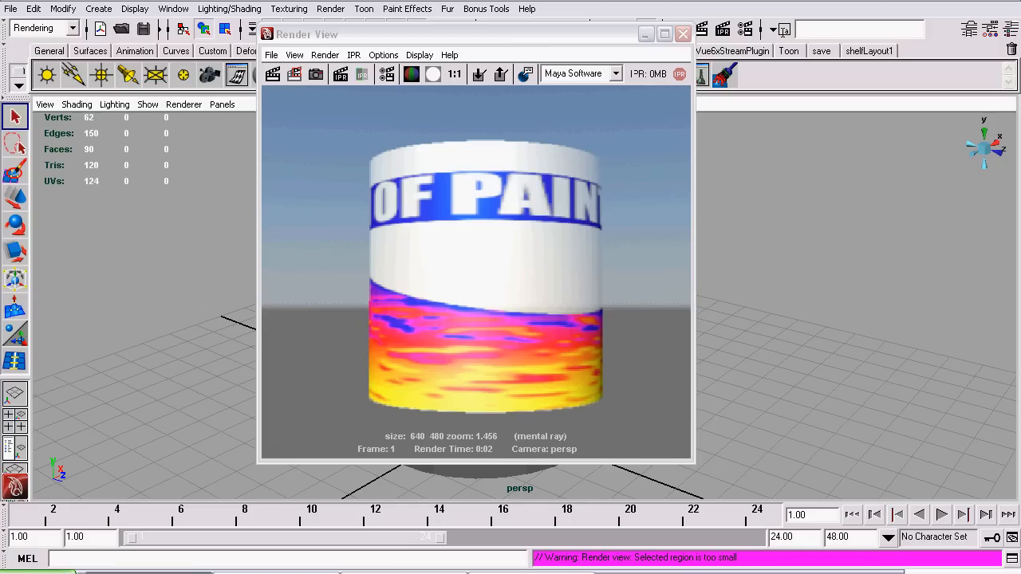
click(561, 248)
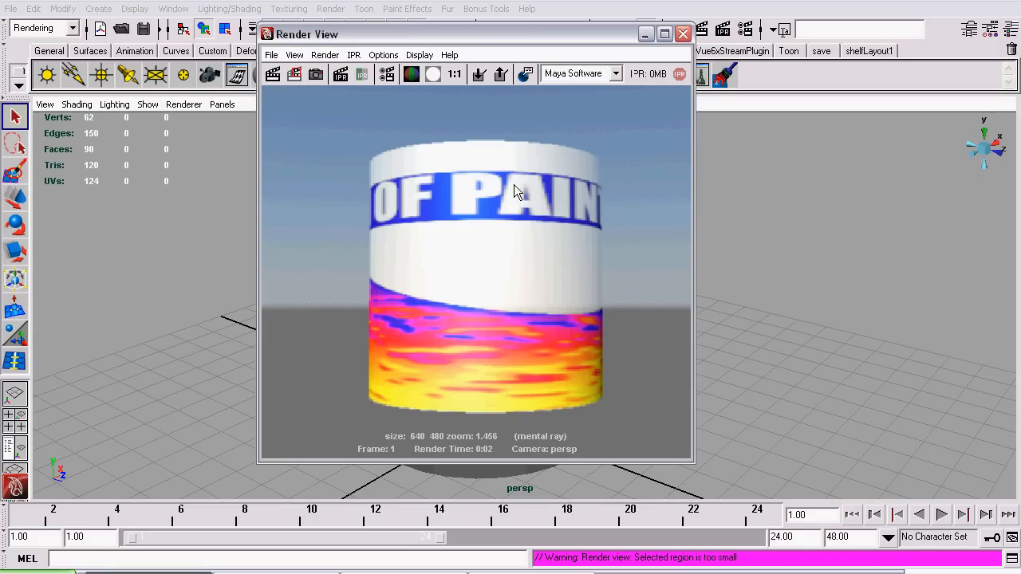
click(403, 573)
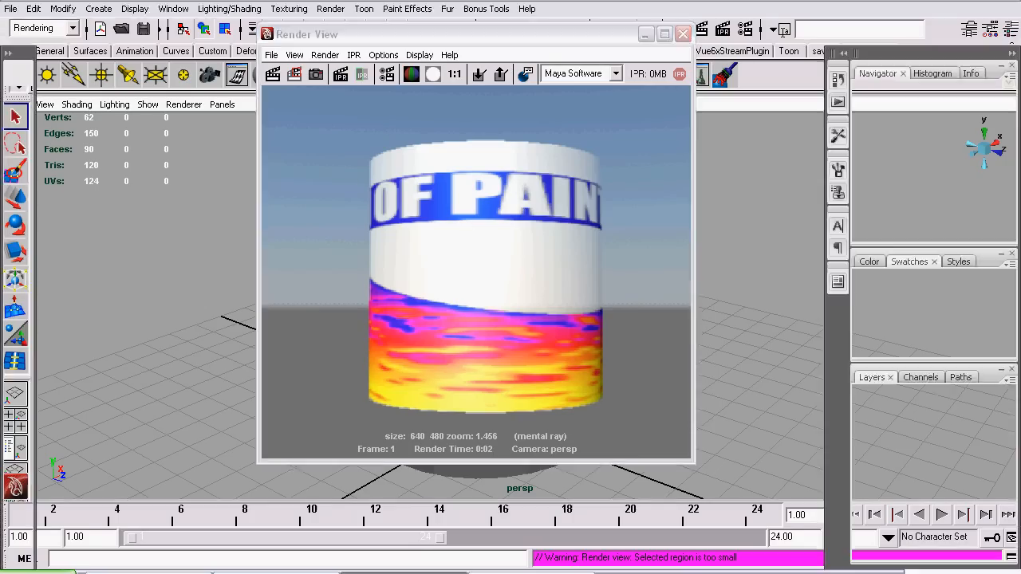
mouse_move(930, 171)
mouse_down()
mouse_move(925, 161)
mouse_move(935, 169)
mouse_up()
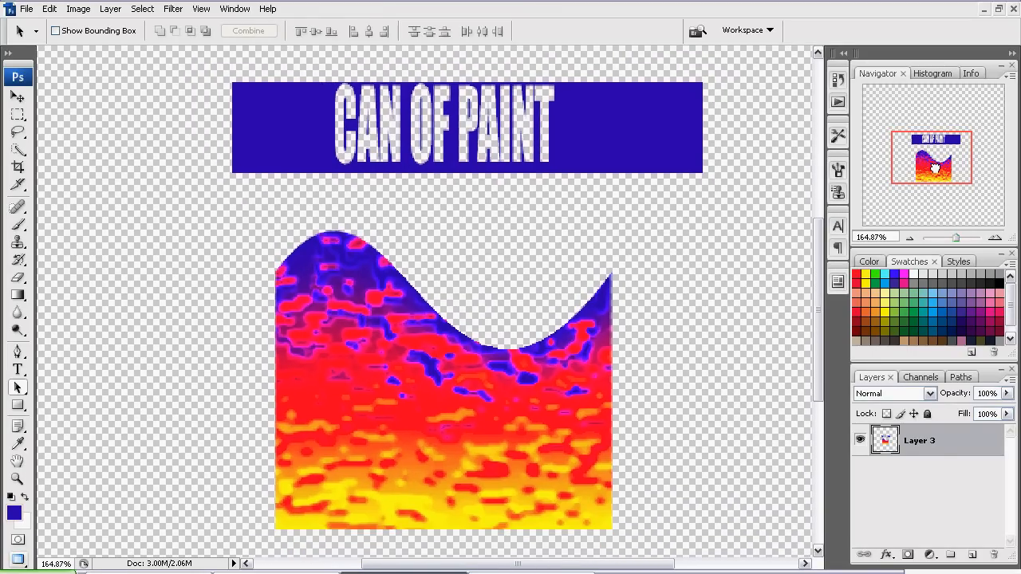
scroll(539, 174, up, 1)
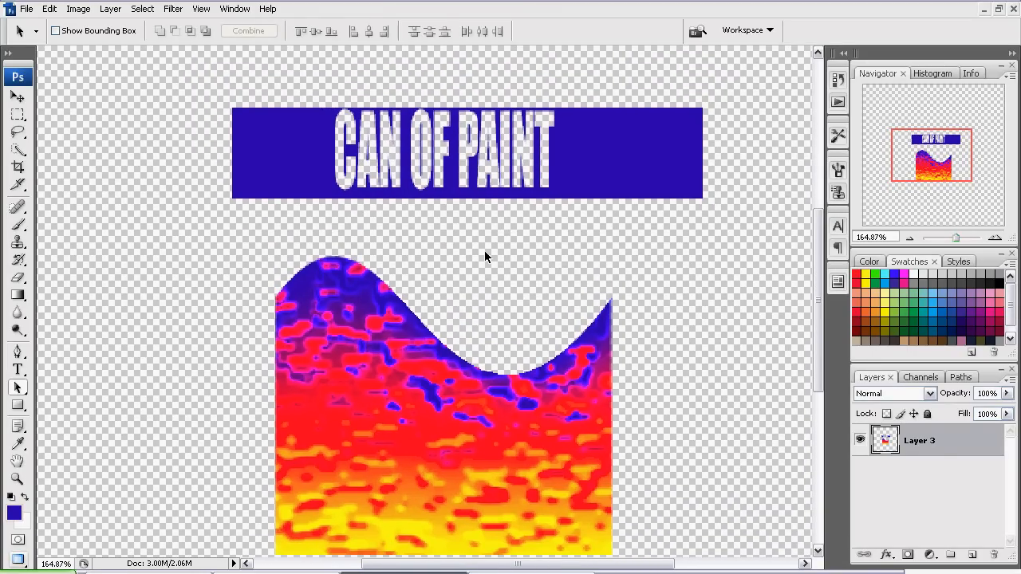
scroll(483, 247, up, 2)
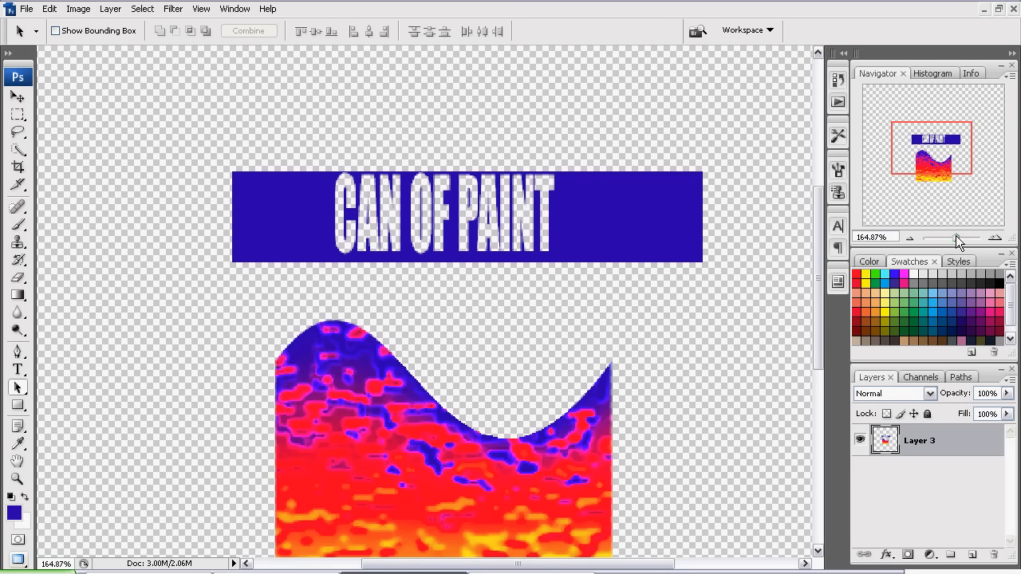
drag(956, 237, 957, 237)
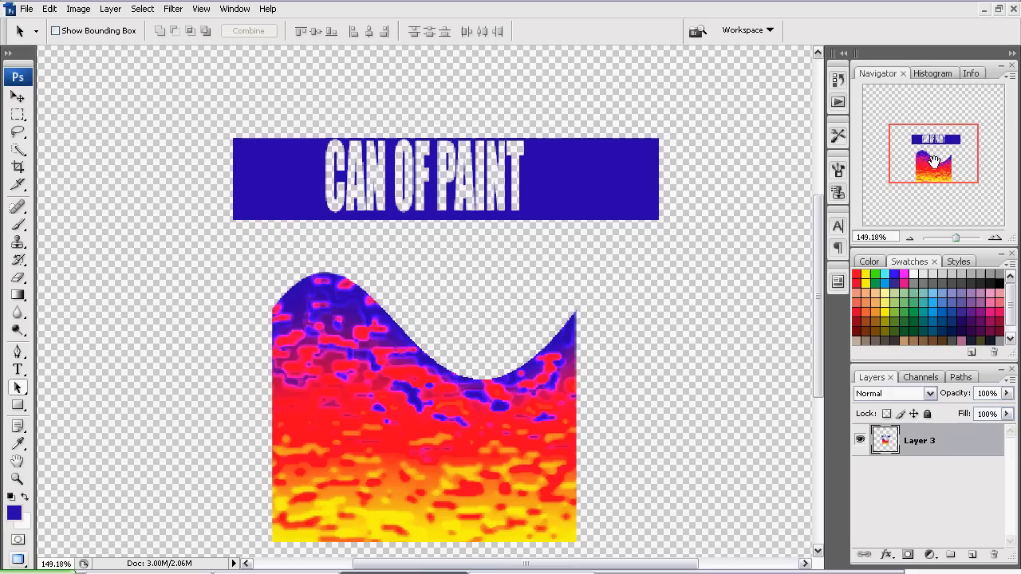
drag(935, 162, 932, 163)
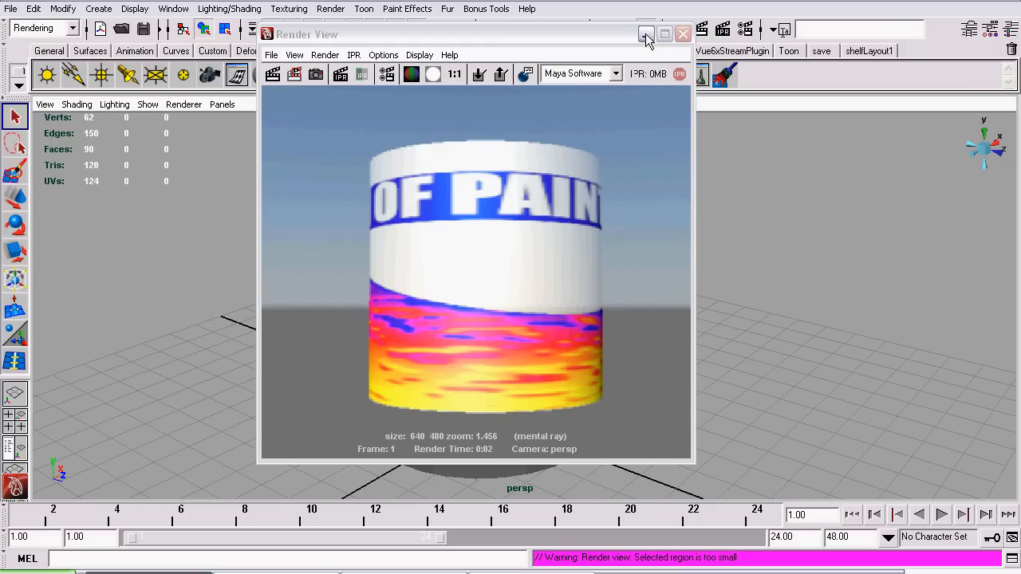
Close the Render View in Maya and assign a new Lambert material to the cylinder
click(645, 35)
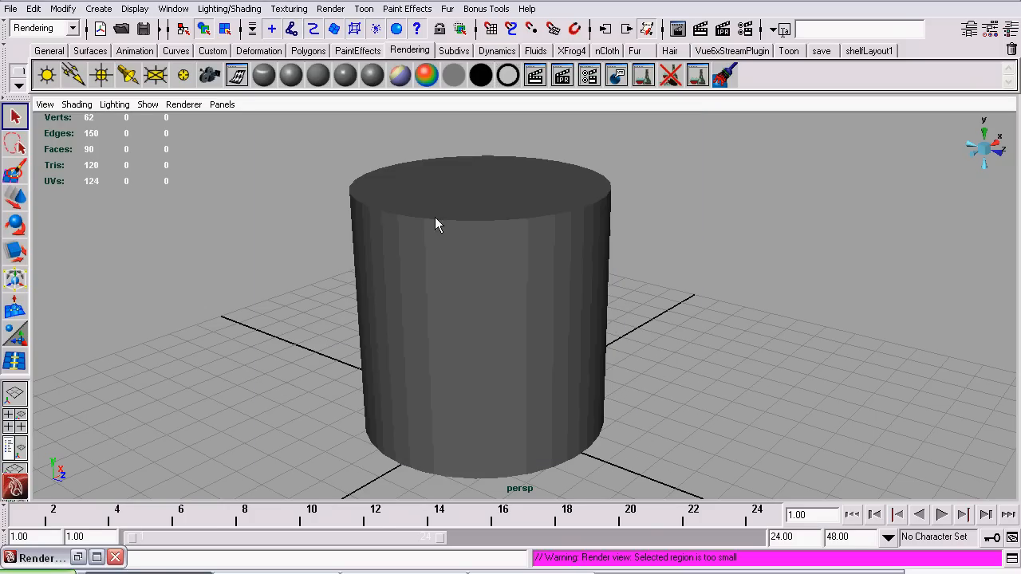
click(114, 557)
alt+drag(587, 317, 508, 324)
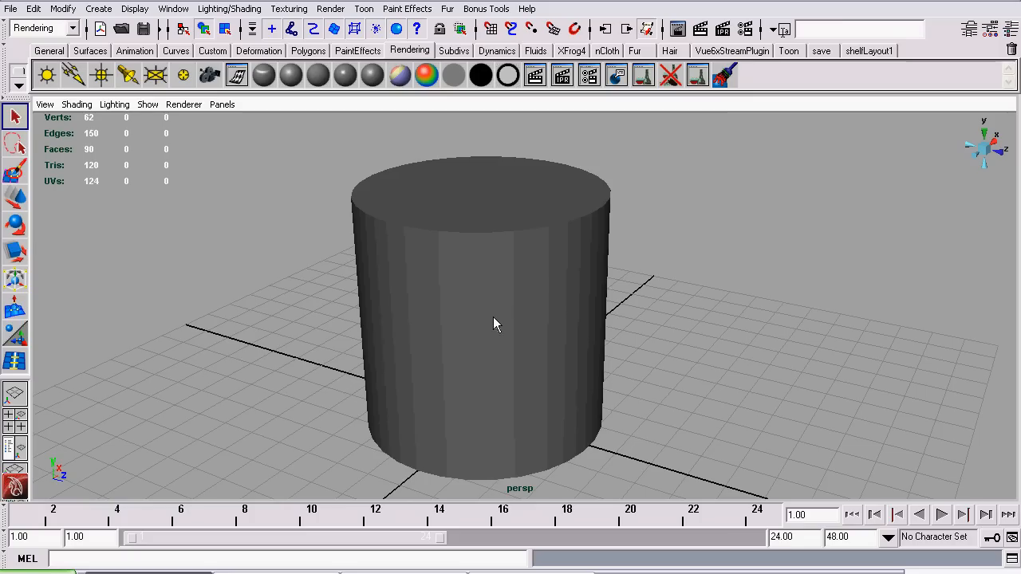
alt+middle_drag(382, 332, 410, 327)
click(626, 322)
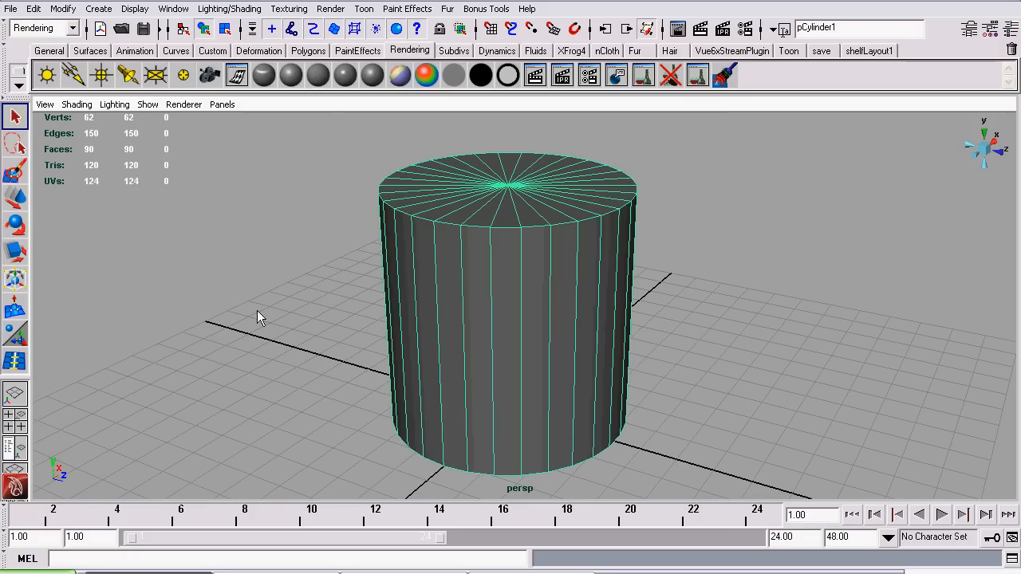
click(316, 75)
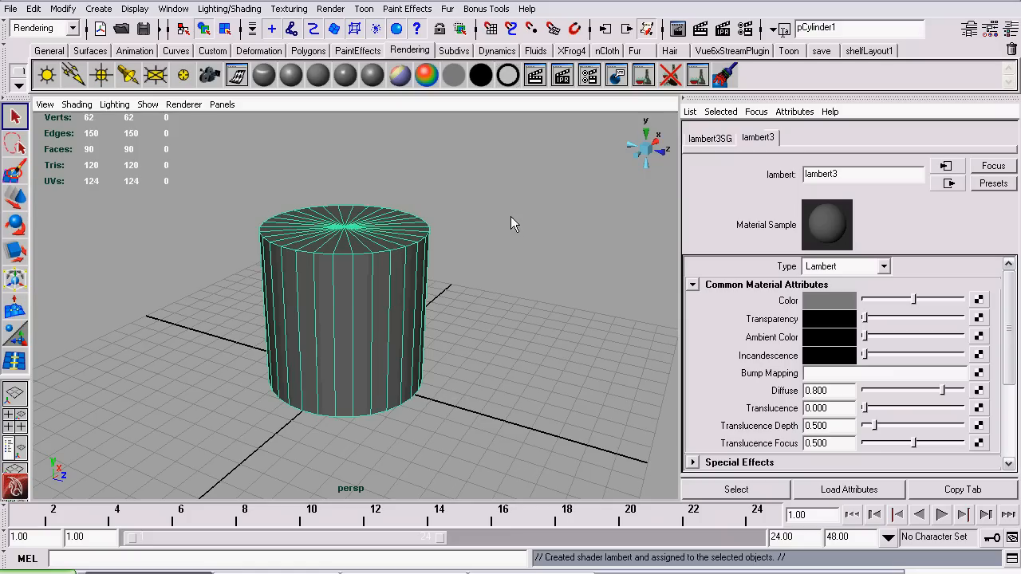
alt+right_drag(367, 270, 397, 330)
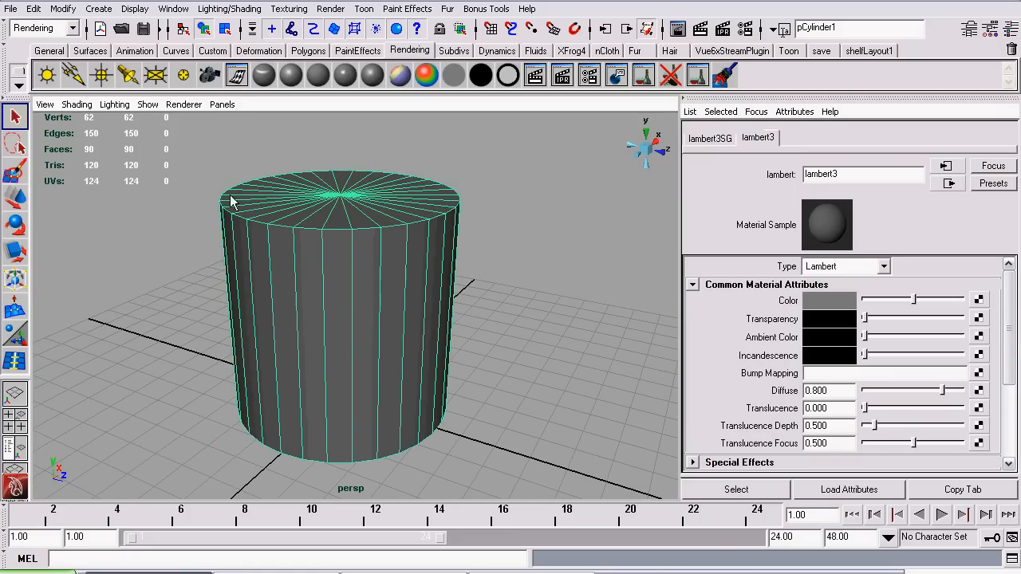
Open the Hypershade and optimize the scene size to remove unused materials
click(175, 9)
mouse_move(197, 48)
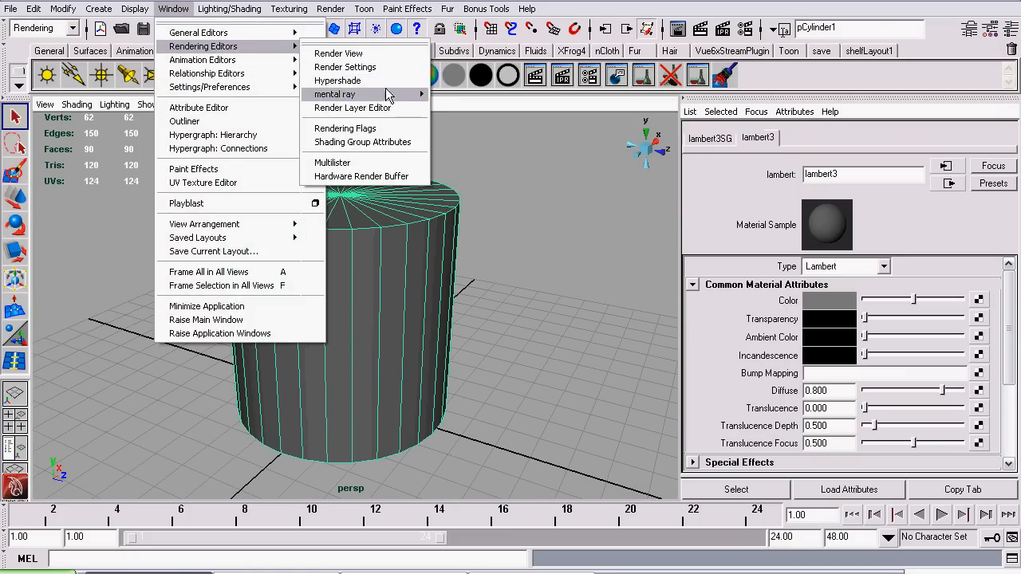
click(385, 80)
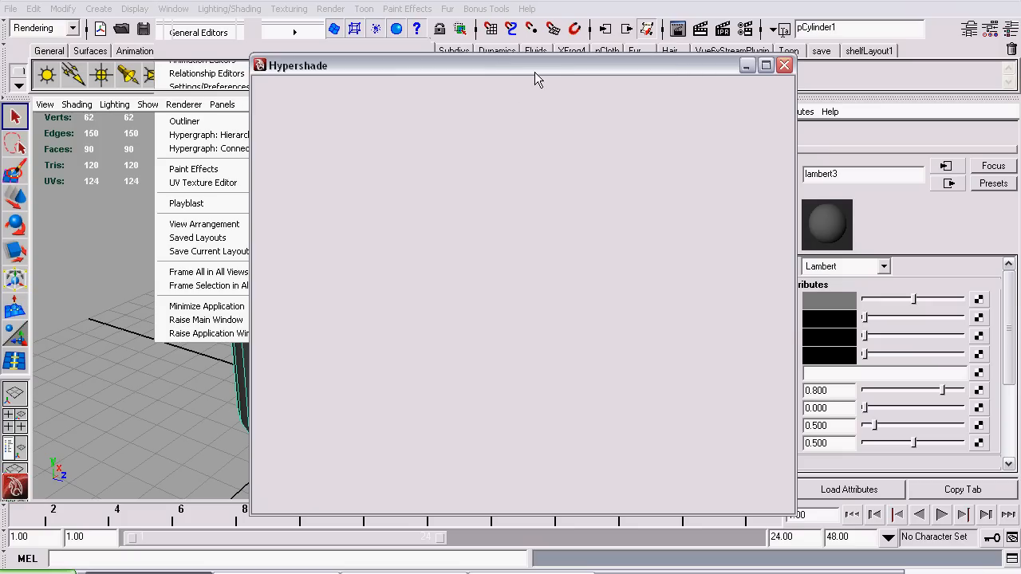
drag(562, 71, 389, 43)
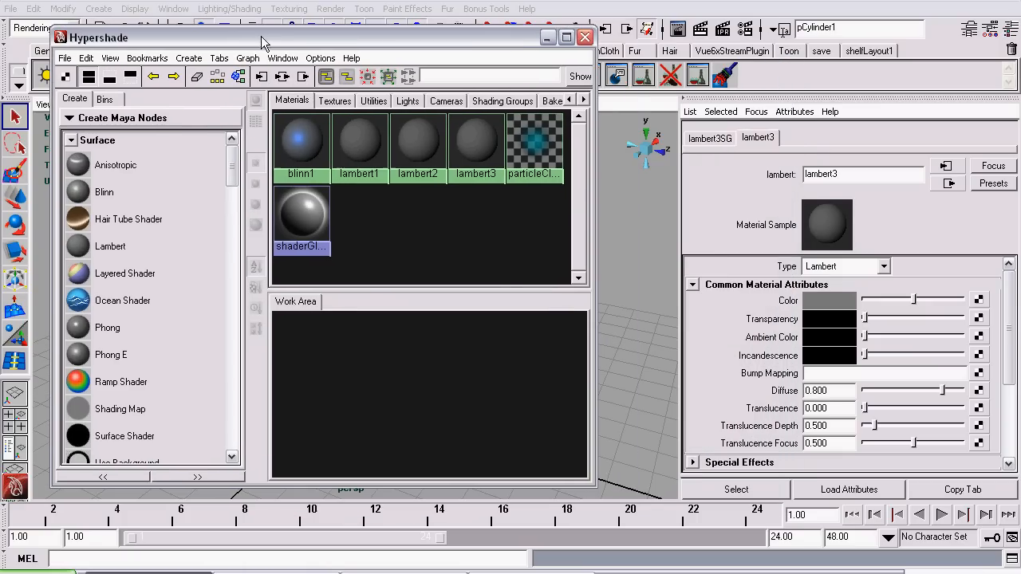
click(12, 8)
click(58, 117)
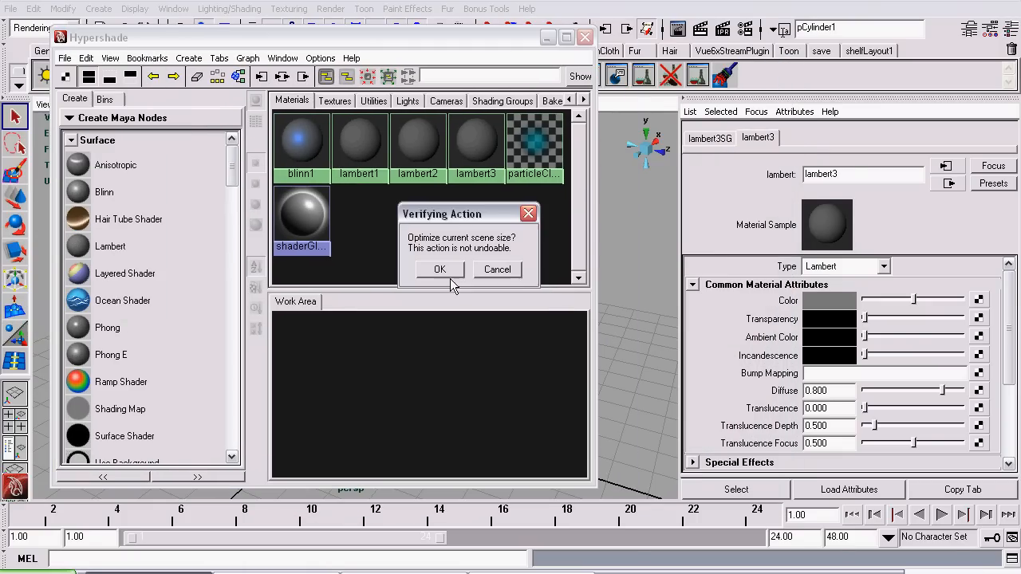
click(437, 269)
Select the lambert3 material and map a File texture with new texture placement to its Color attribute
click(369, 119)
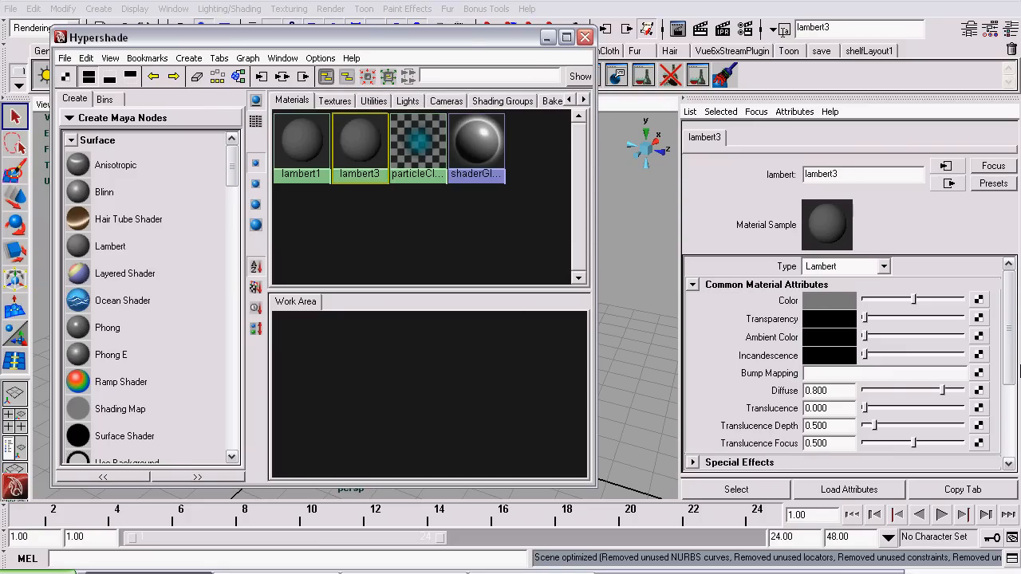
scroll(933, 277, down, 3)
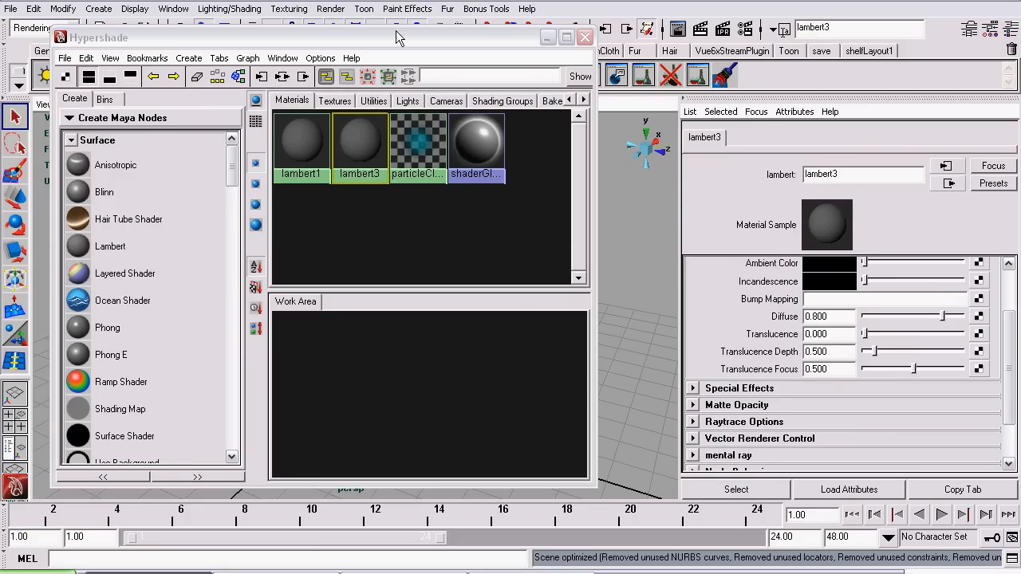
drag(396, 36, 441, 70)
scroll(1005, 319, up, 5)
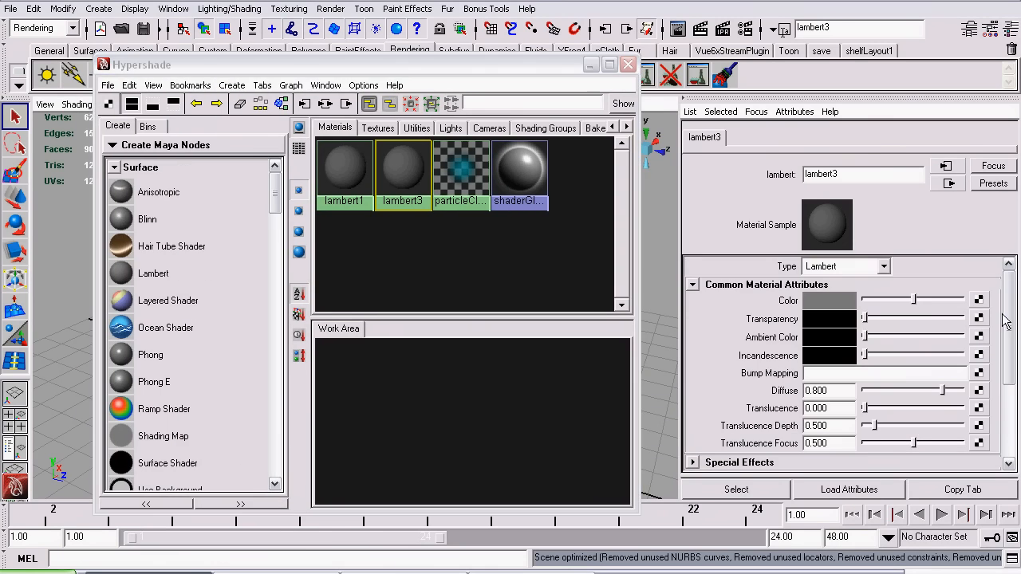
click(445, 571)
click(194, 571)
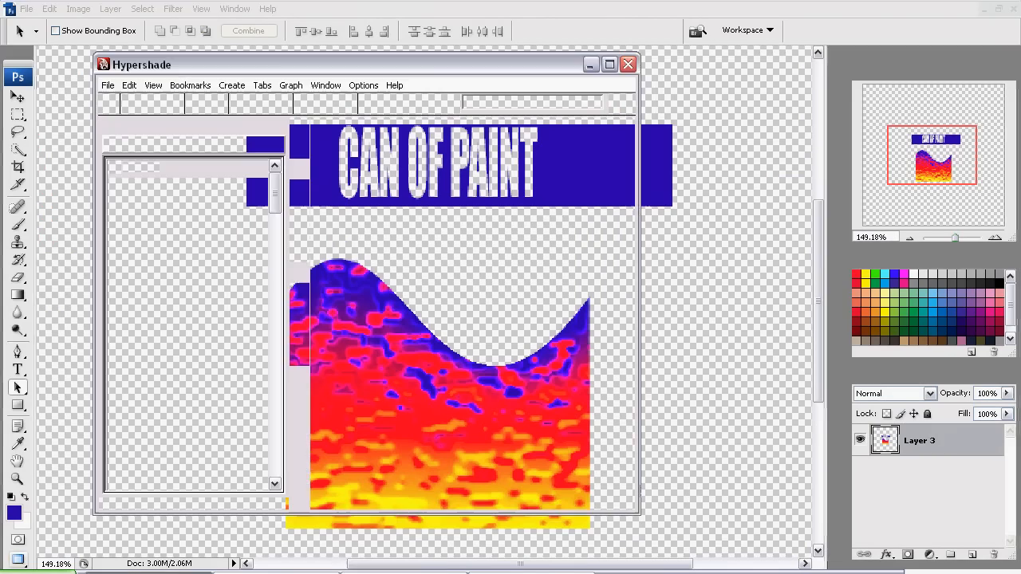
click(978, 300)
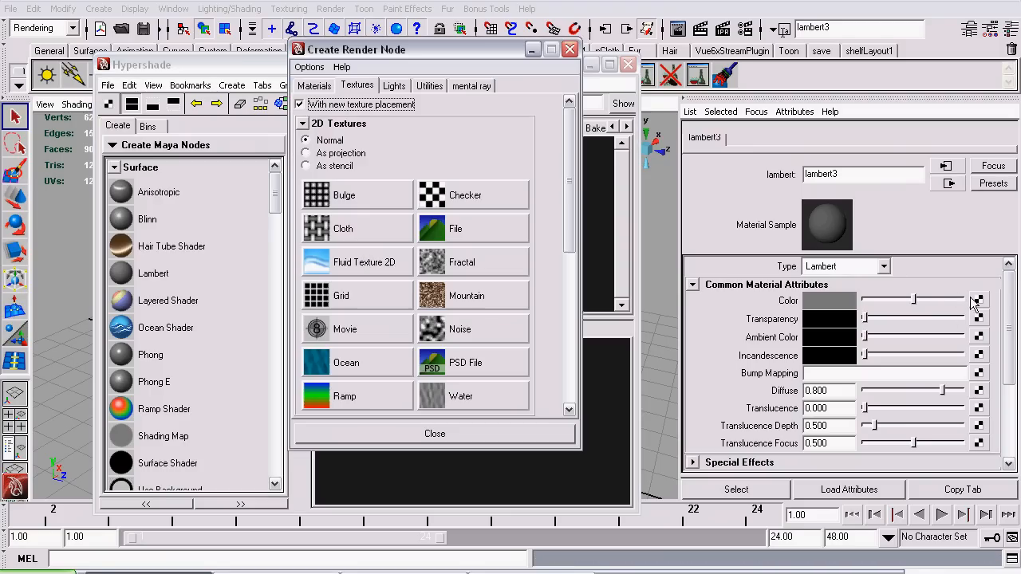
click(455, 229)
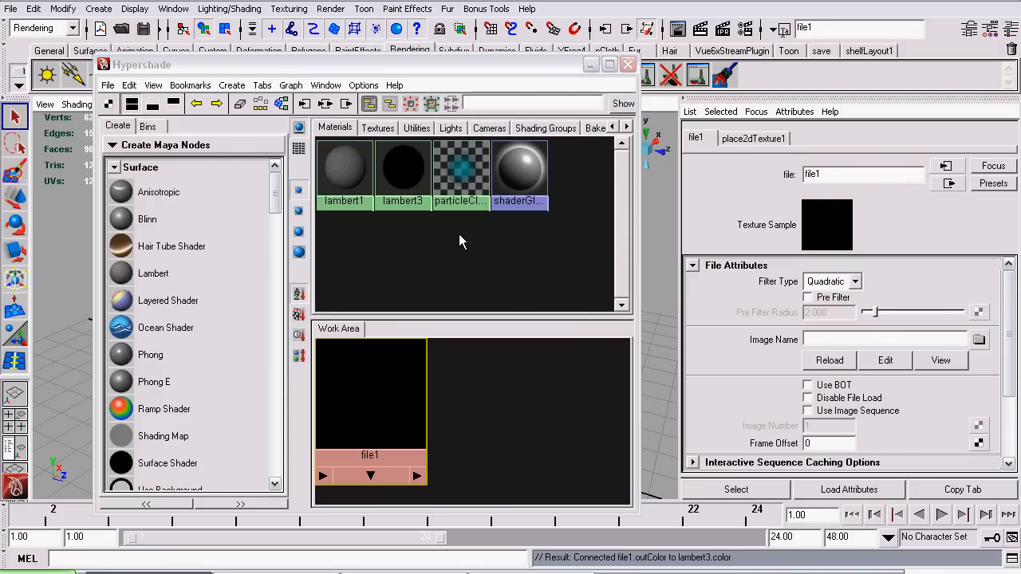
Load can.tif as the file texture's image and move the Hypershade window away from the cylinder
click(979, 340)
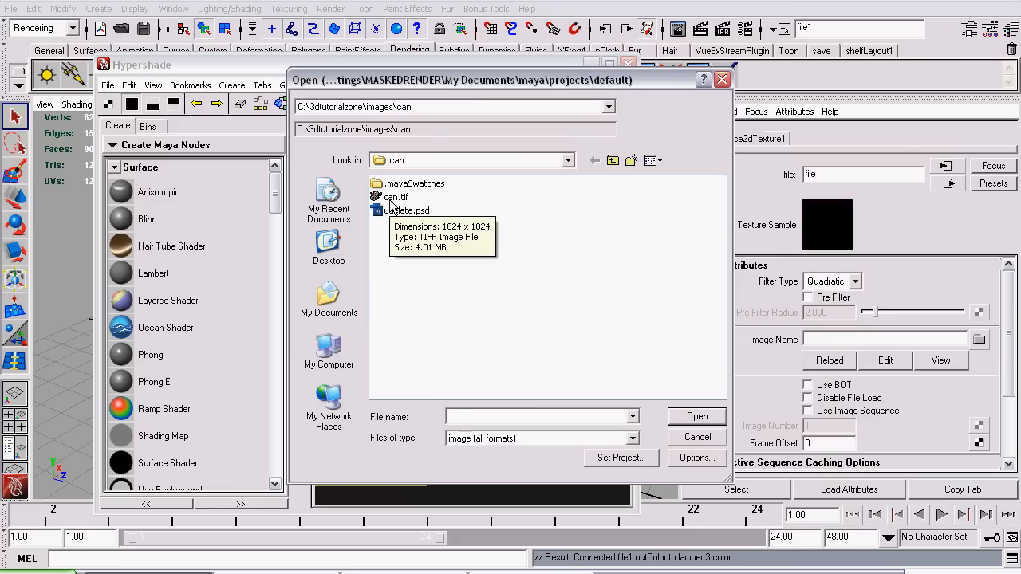
click(395, 197)
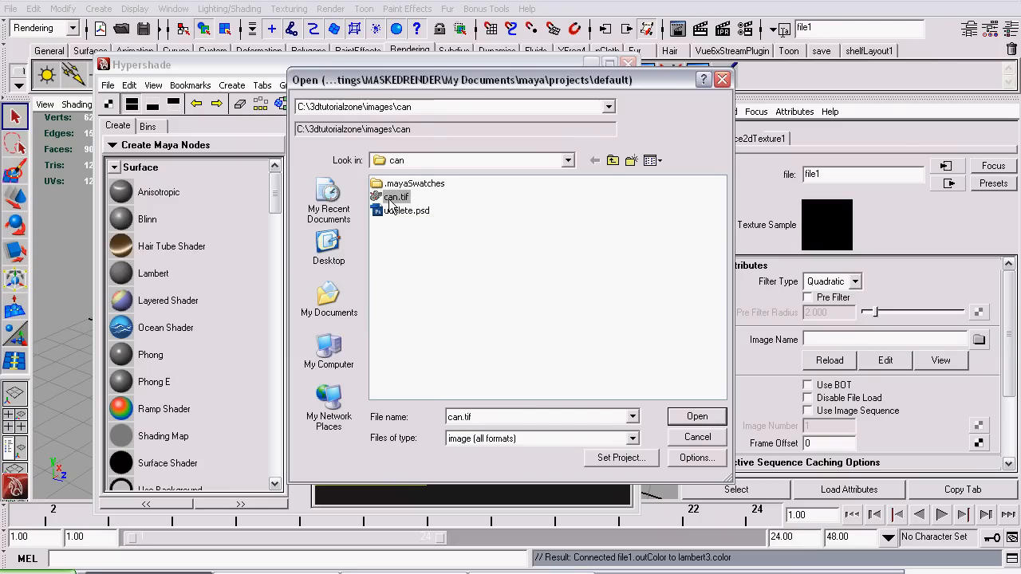
click(693, 417)
drag(299, 69, 667, 72)
alt+drag(290, 293, 317, 275)
Compare the textured cylinder in Maya with the label artwork in Photoshop, ending in Photoshop
click(405, 572)
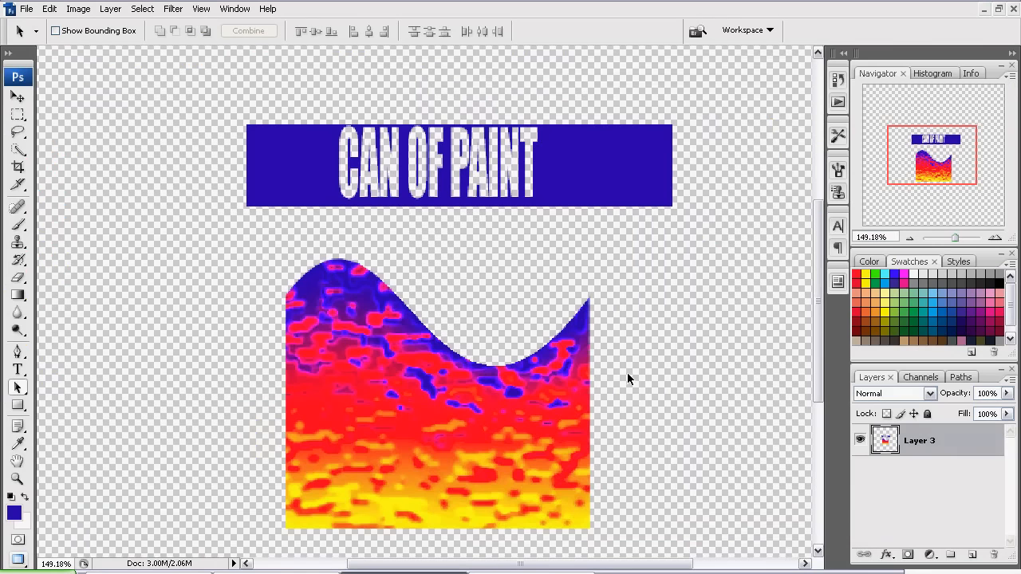
click(185, 572)
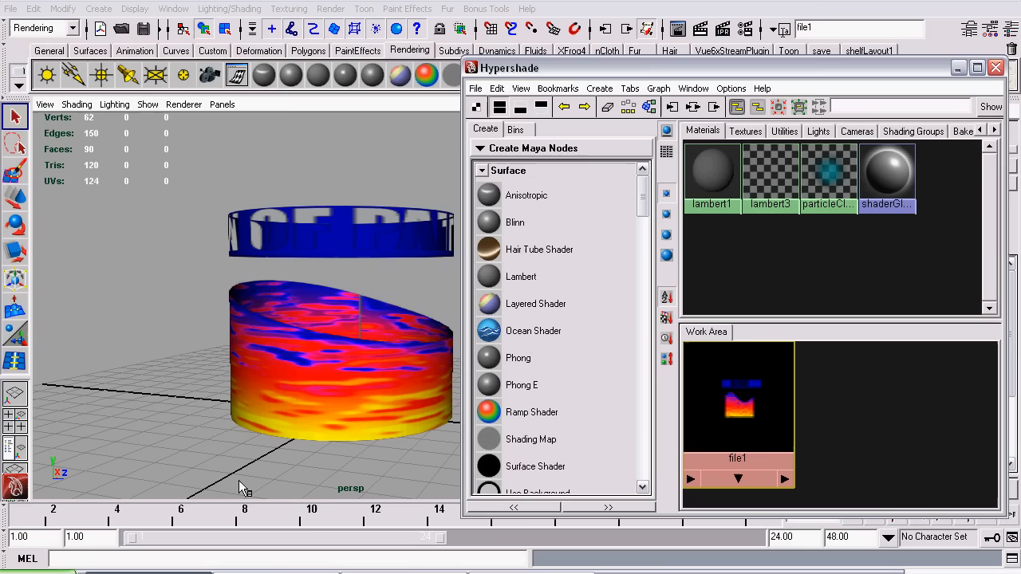
click(405, 572)
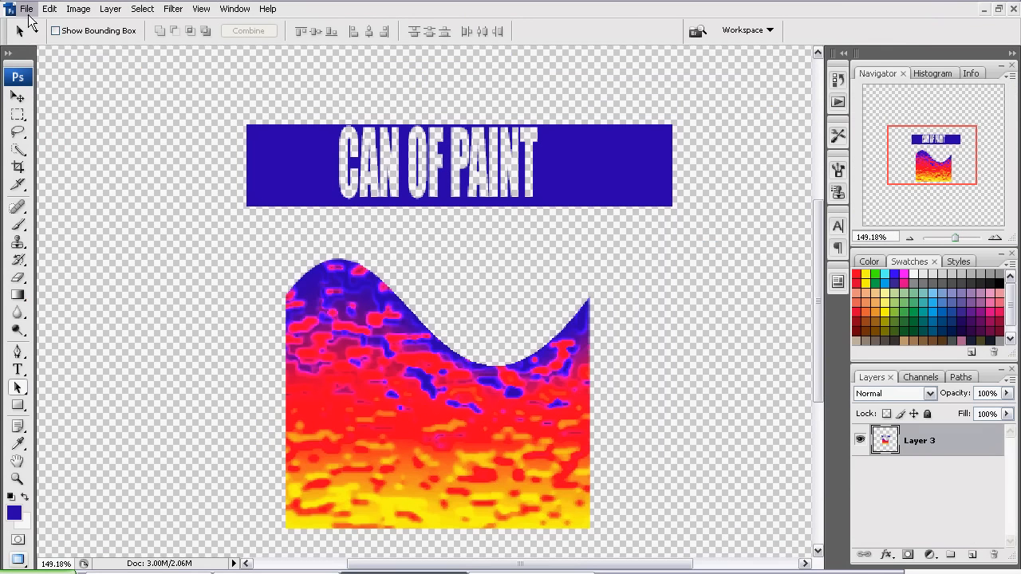
Examine the TIFF options, including Save Transparency, for saving the label artwork over can.tif, and leave without saving
click(27, 9)
click(49, 190)
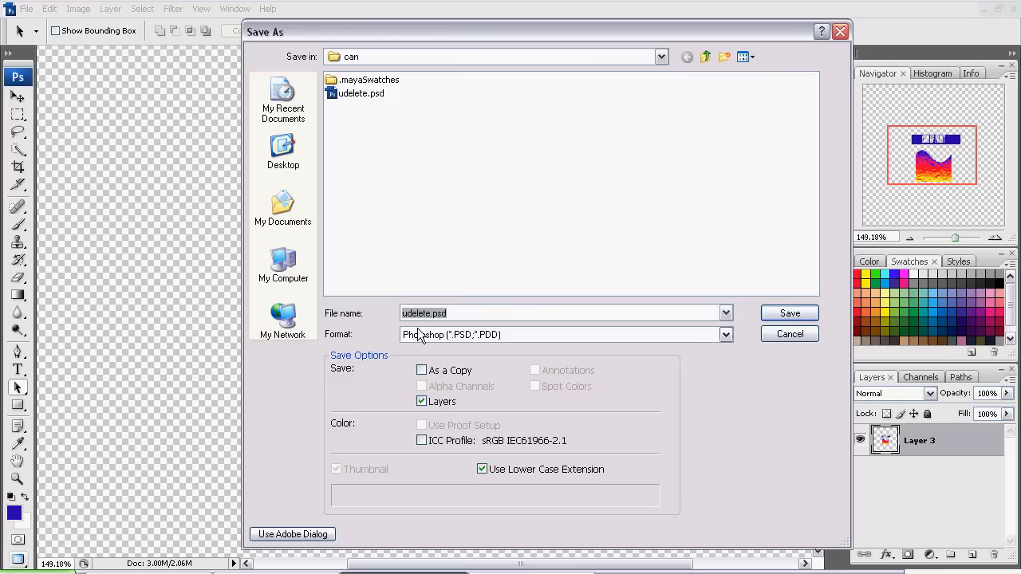
click(476, 334)
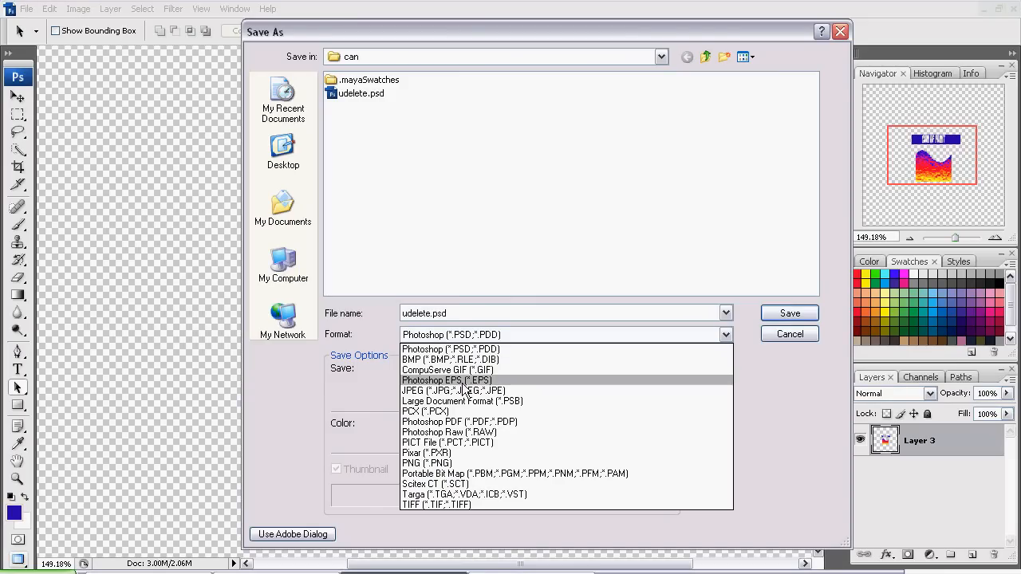
click(445, 504)
double_click(354, 93)
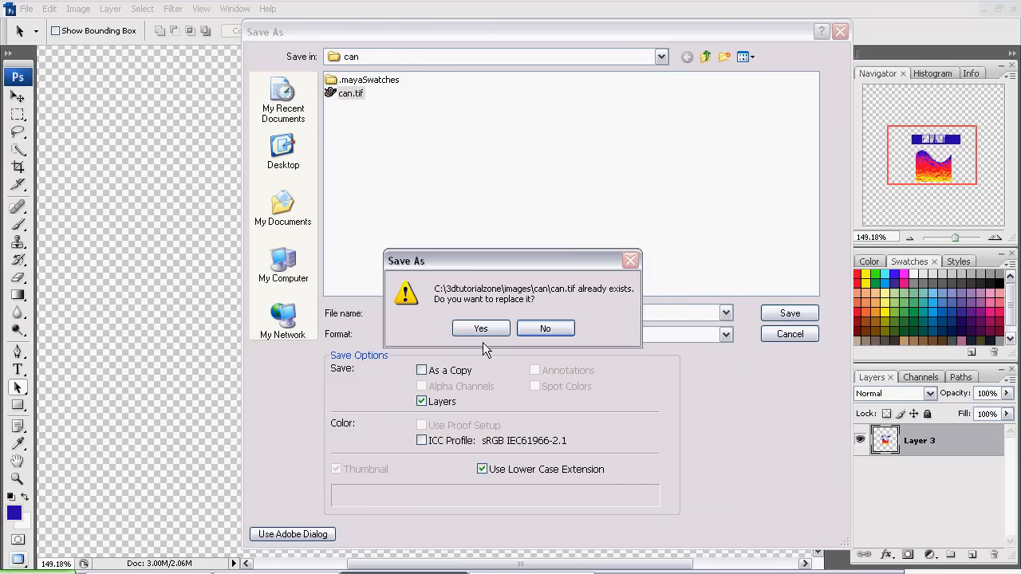
click(479, 329)
drag(540, 83, 471, 50)
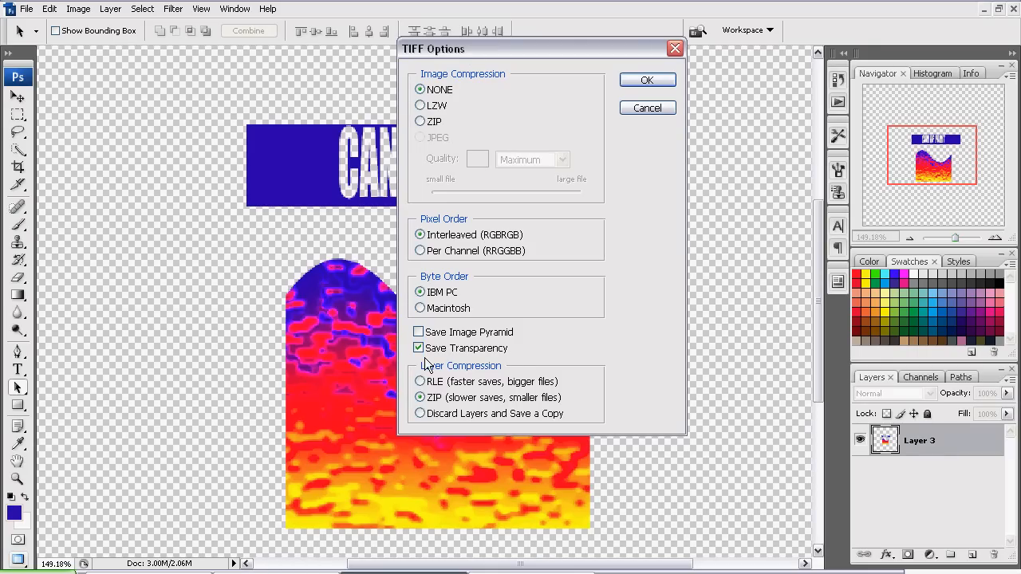
click(643, 108)
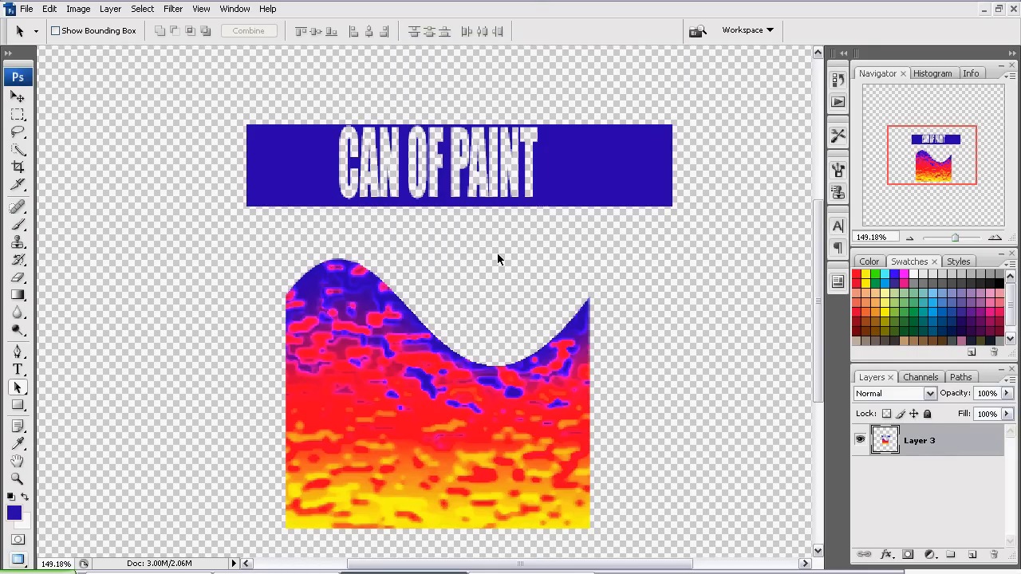
Switch to Maya and examine the transparent areas of the textured cylinder from several angles
scroll(609, 213, down, 2)
scroll(641, 204, up, 1)
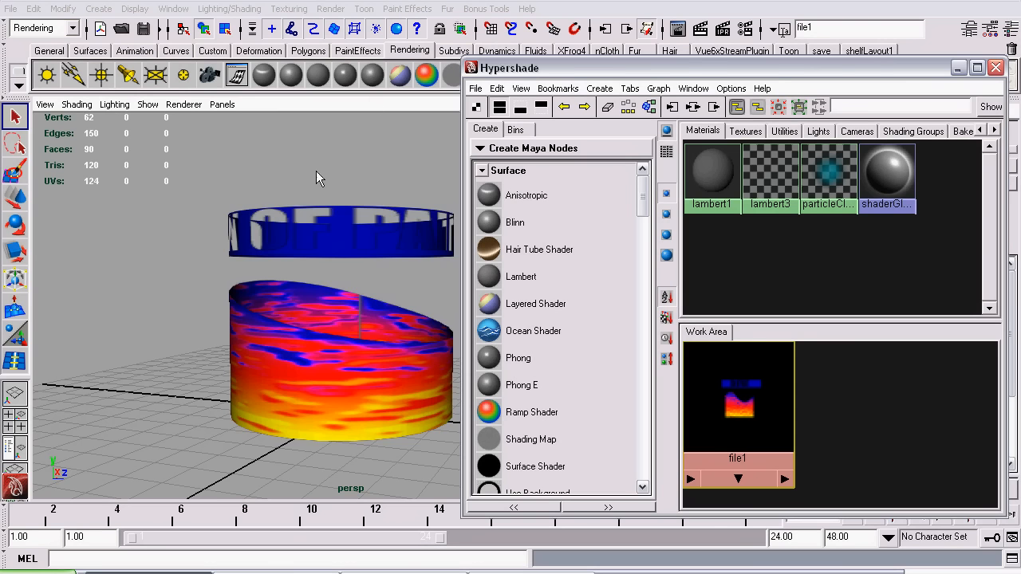
mouse_move(316, 177)
alt+mouse_down()
mouse_move(263, 232)
mouse_move(174, 271)
mouse_move(198, 331)
mouse_move(298, 294)
mouse_move(343, 291)
mouse_move(225, 303)
mouse_move(249, 369)
mouse_move(463, 301)
mouse_move(513, 271)
mouse_move(470, 231)
mouse_move(389, 204)
mouse_move(367, 294)
alt+mouse_up()
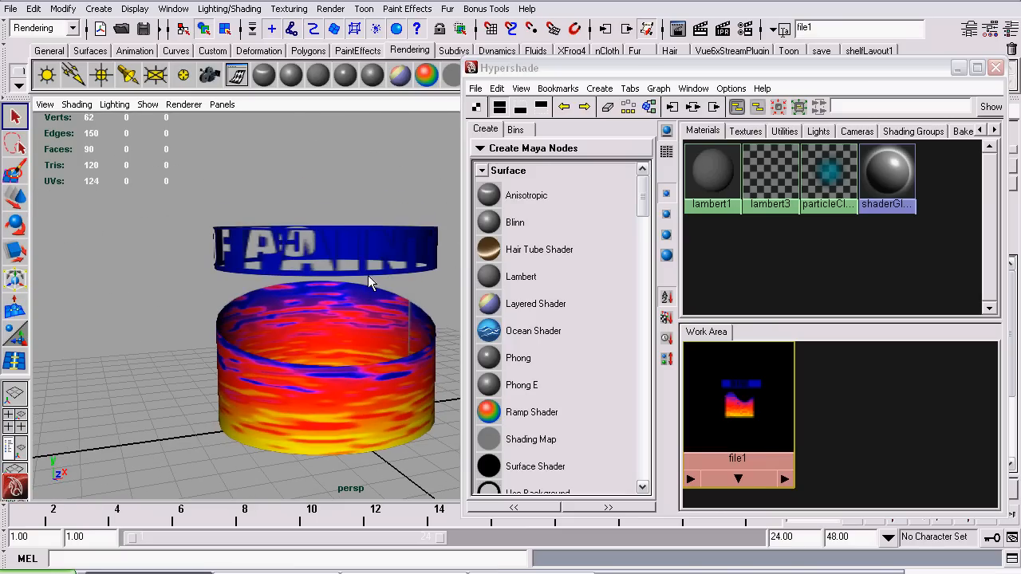
mouse_move(283, 221)
alt+mouse_down()
mouse_move(165, 248)
mouse_move(208, 207)
mouse_move(347, 252)
alt+mouse_up()
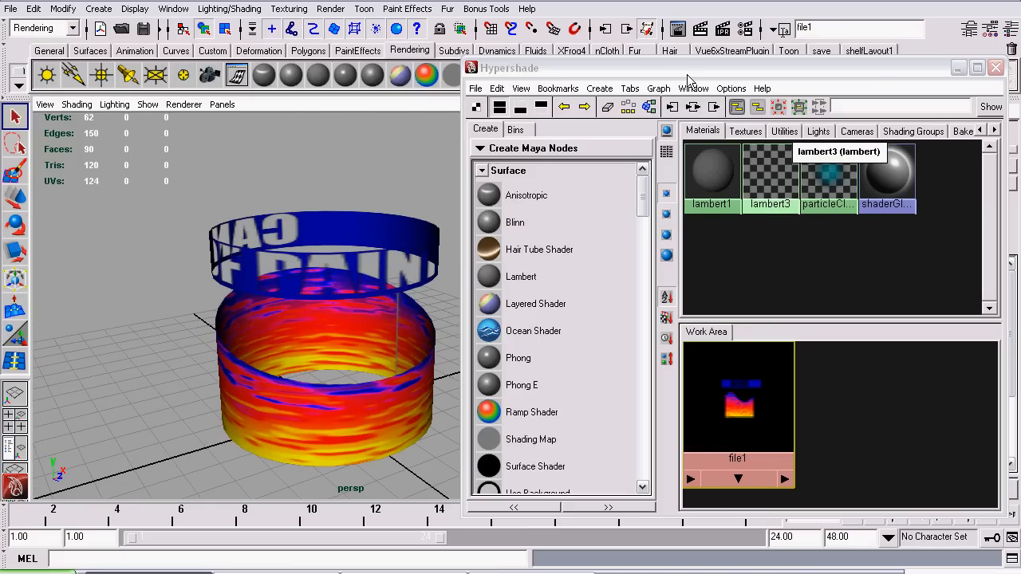
Graph the lambert3 network in the Hypershade and inspect the file texture's transparency connection to the material
drag(688, 75, 432, 56)
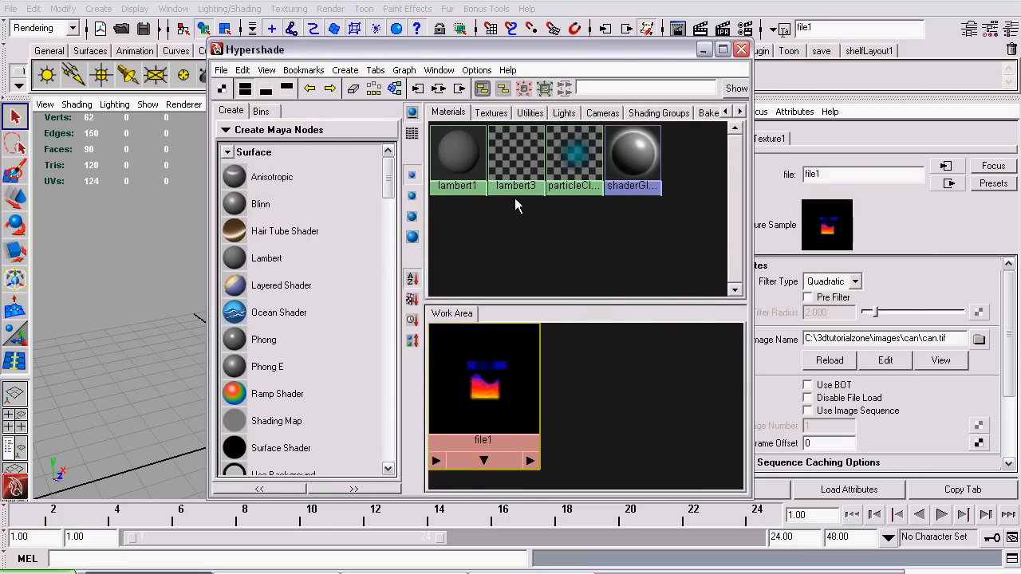
right_click(516, 135)
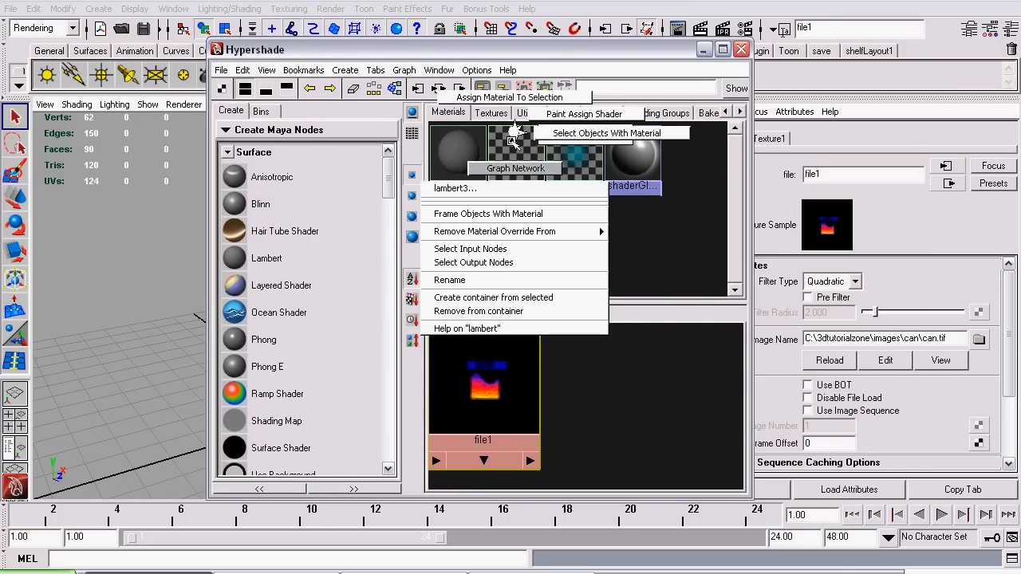
click(516, 166)
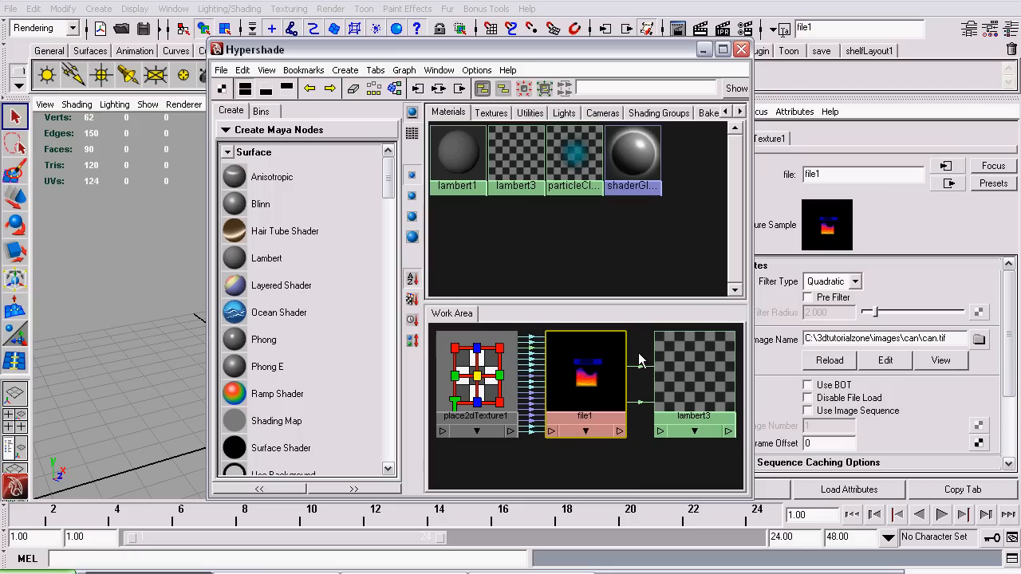
alt+middle_drag(643, 350, 551, 361)
drag(620, 374, 633, 375)
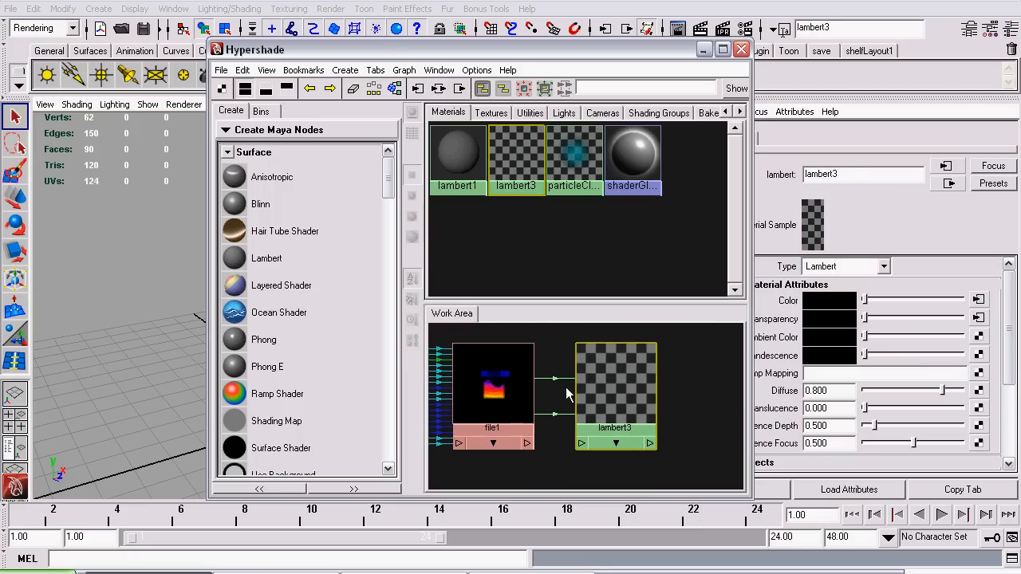
click(547, 379)
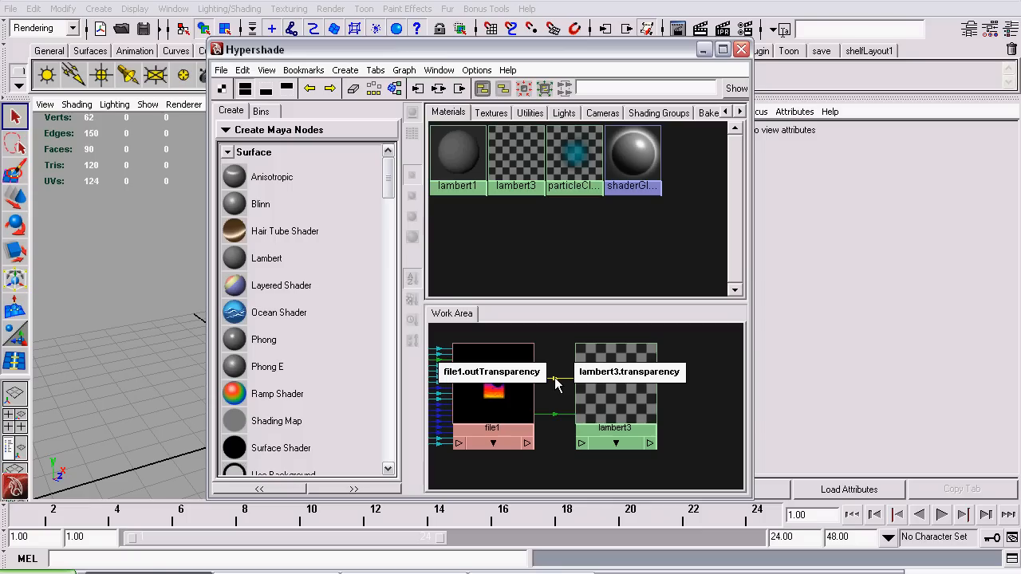
click(614, 399)
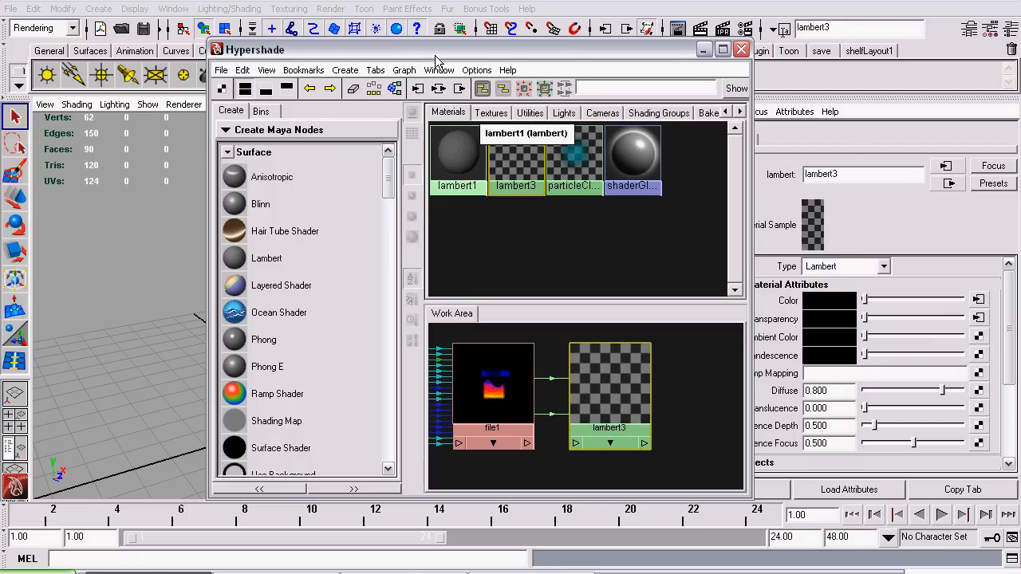
Look at the textured cylinder and the existing image of the can in the Render View, and close that view
drag(435, 55, 744, 163)
alt+drag(319, 231, 476, 285)
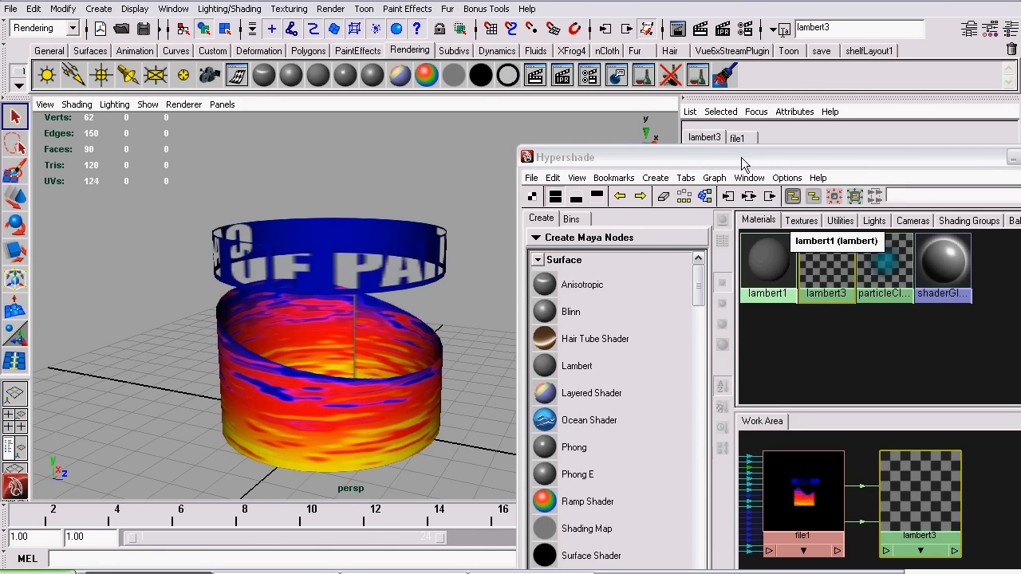
drag(741, 157, 526, 48)
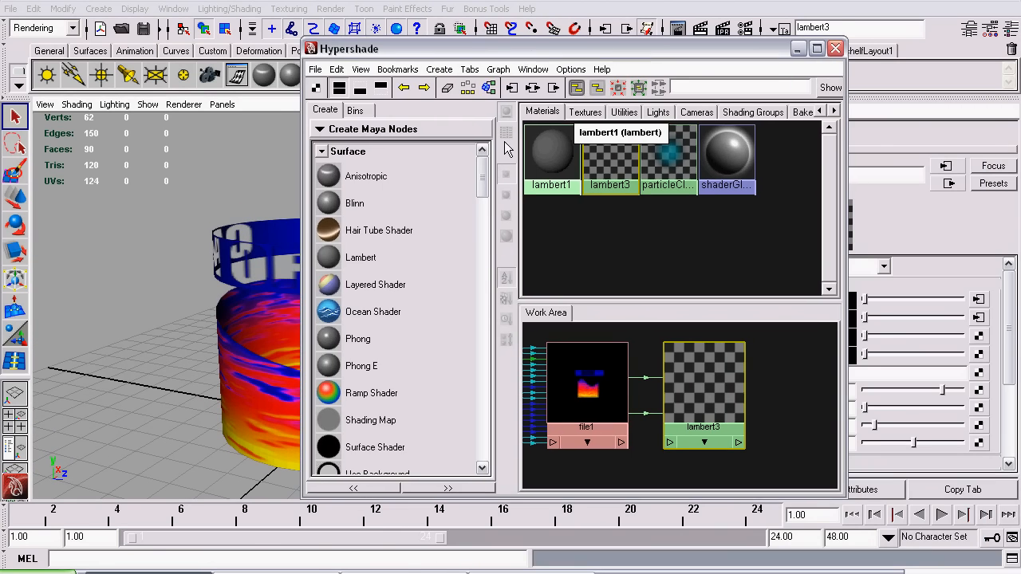
click(678, 29)
click(481, 208)
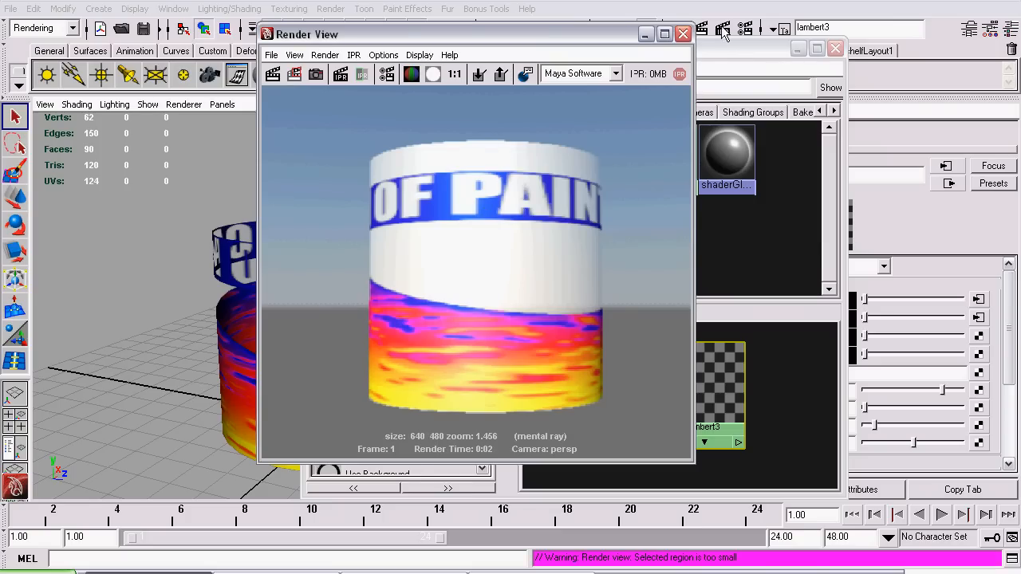
click(683, 33)
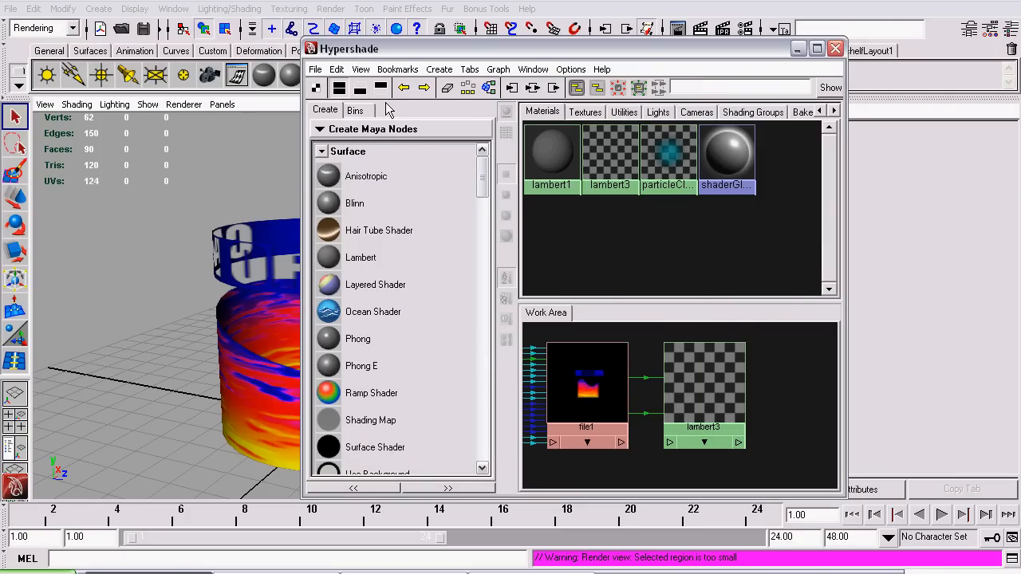
Create a Blinn material from the Maya nodes and place it below lambert3 in the work area
click(376, 133)
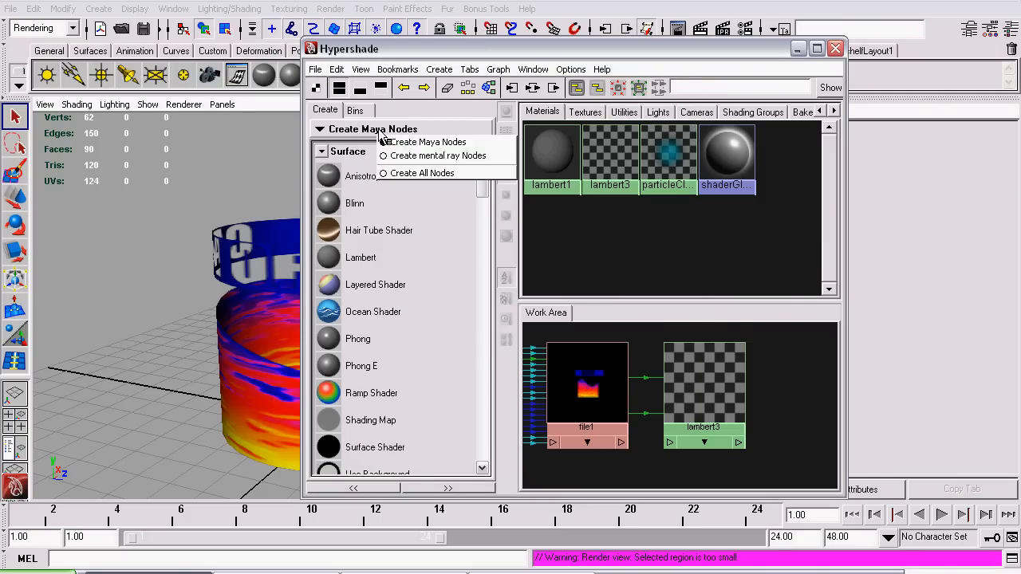
click(481, 144)
mouse_move(483, 177)
mouse_down()
mouse_move(479, 167)
mouse_move(476, 190)
mouse_up()
scroll(399, 223, up, 3)
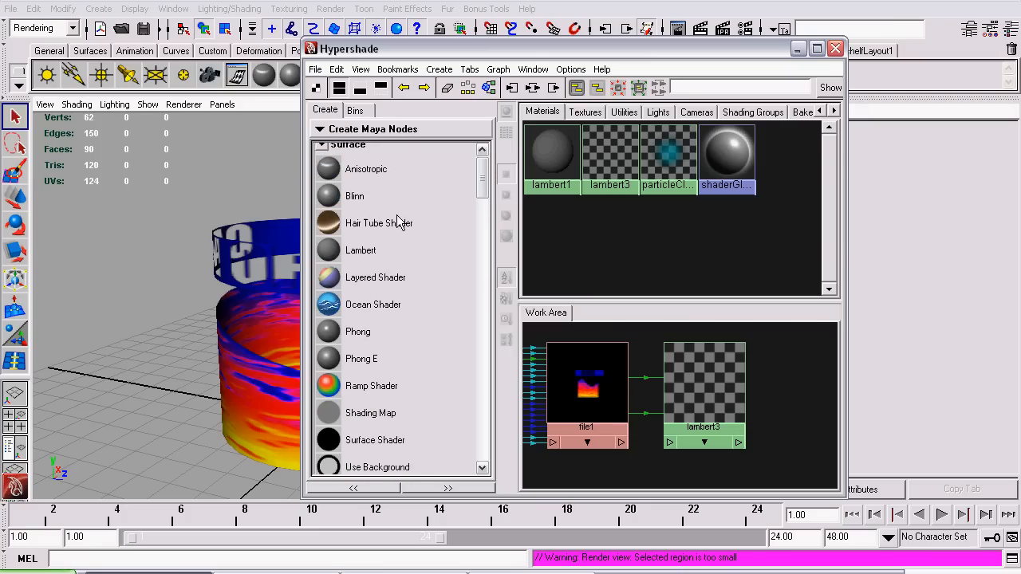
click(353, 196)
scroll(679, 392, down, 5)
drag(679, 395, 694, 429)
scroll(480, 189, down, 2)
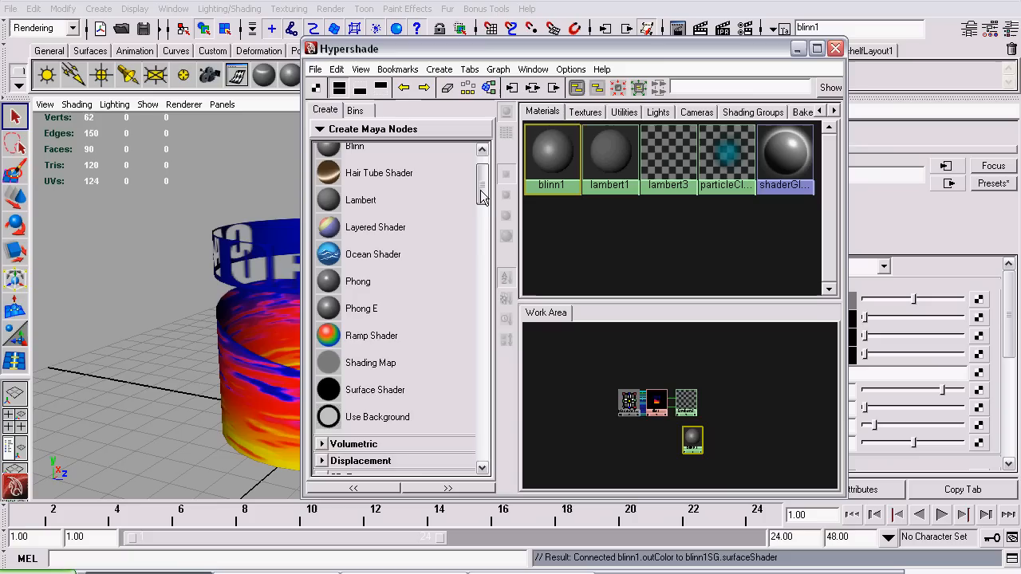
Create a Layered Shader, place it beside lambert3, and arrange the Hypershade so the shader's attributes are accessible
click(375, 228)
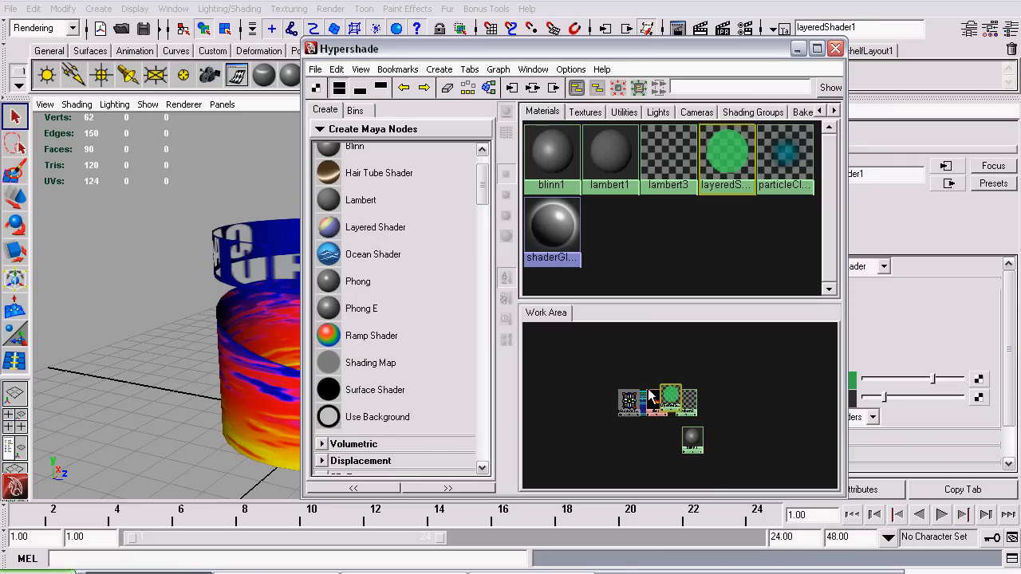
scroll(651, 392, up, 4)
drag(655, 389, 759, 404)
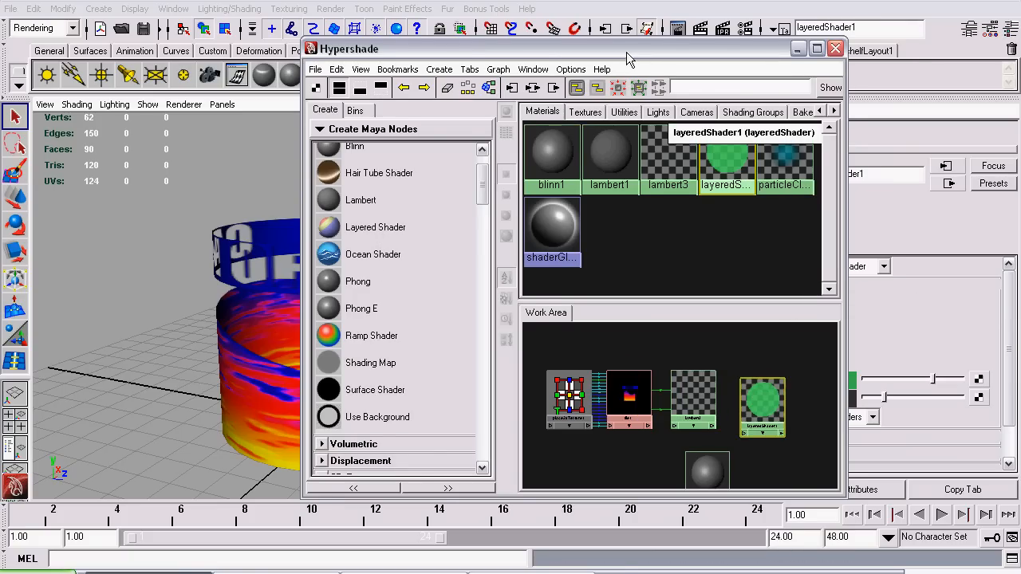
drag(626, 52, 336, 0)
drag(420, 392, 404, 379)
drag(412, 326, 413, 317)
click(474, 333)
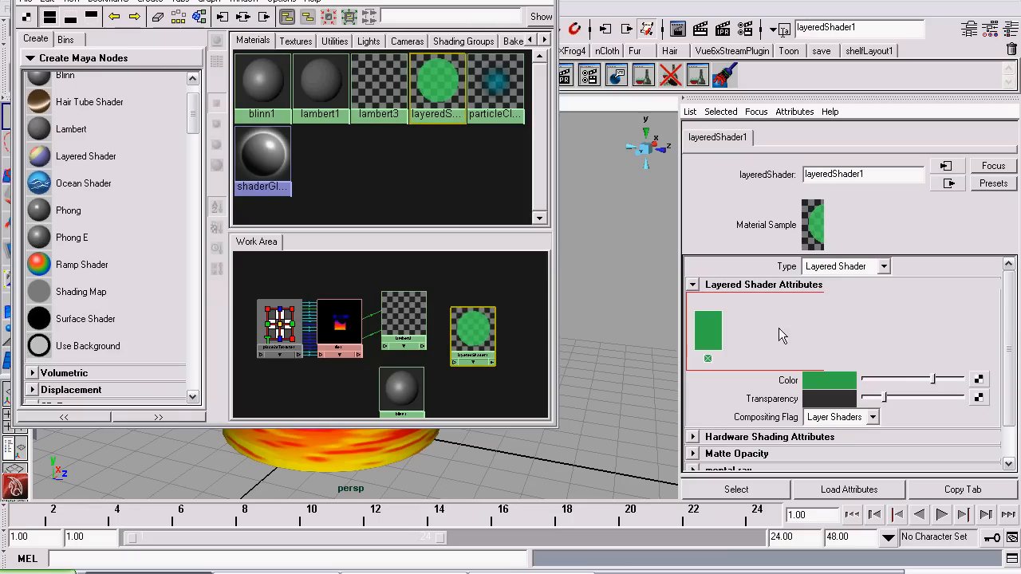
Add lambert3 as a layer of layeredShader1 and remove the default green layer
click(383, 315)
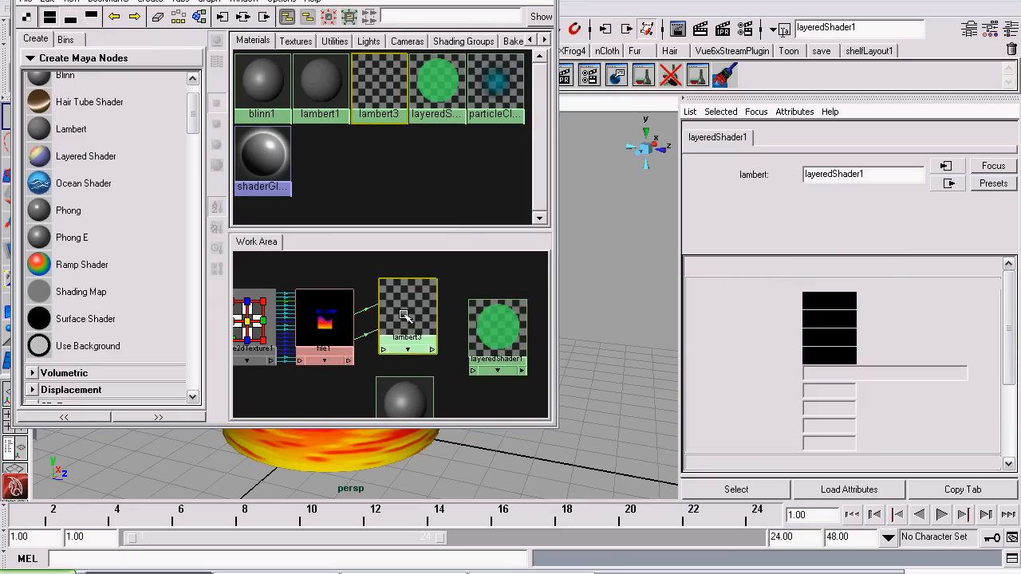
click(504, 339)
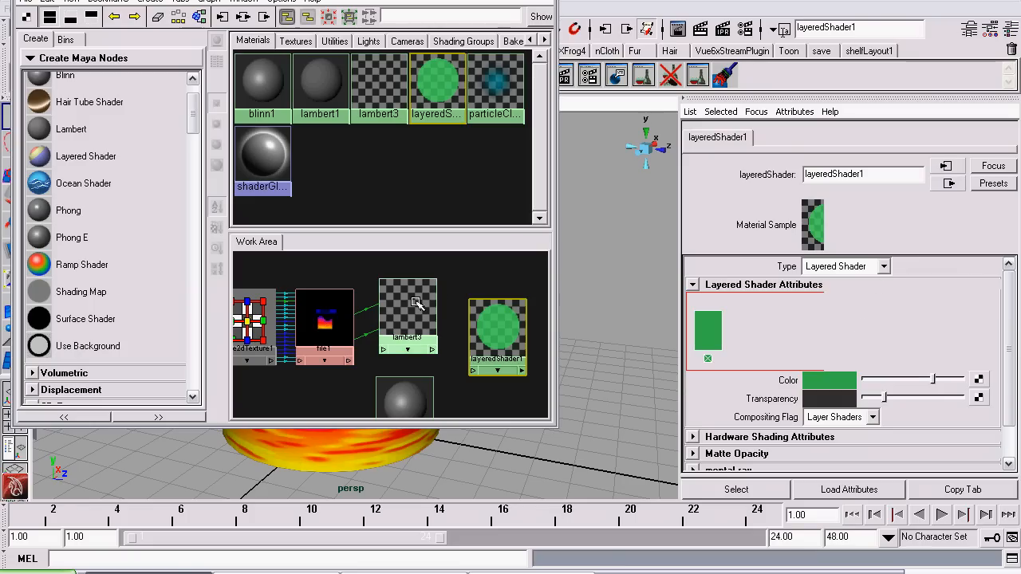
middle_drag(415, 302, 752, 333)
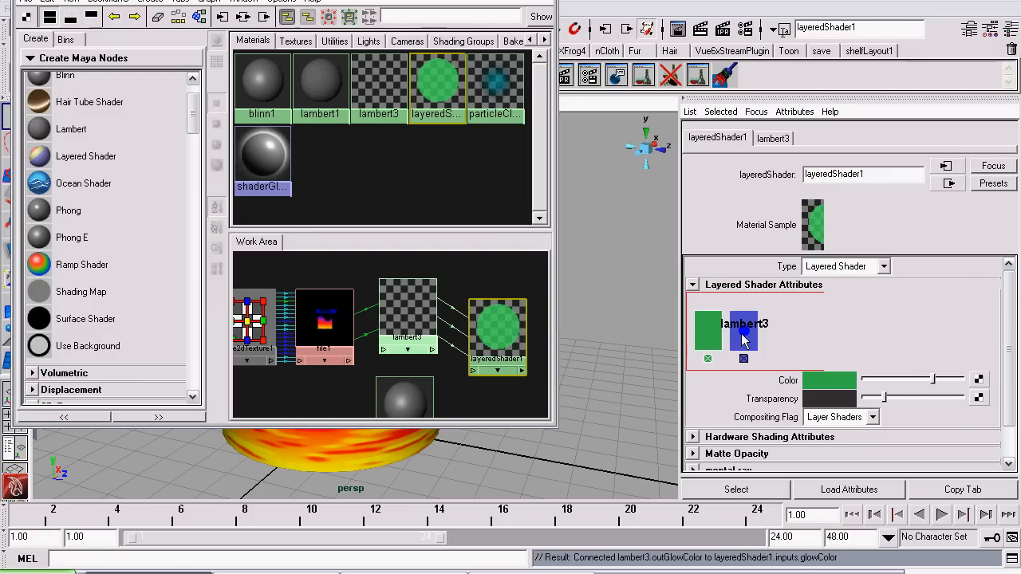
click(708, 362)
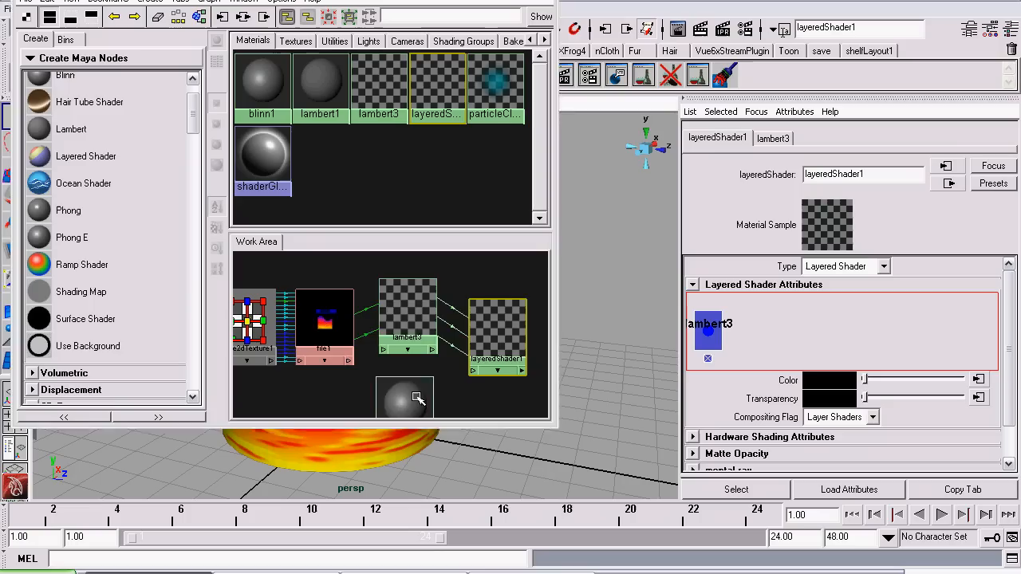
Add blinn1 as a second layer behind lambert3 in layeredShader1 and set the Compositing Flag to Layer Texture
drag(416, 398, 406, 366)
click(490, 332)
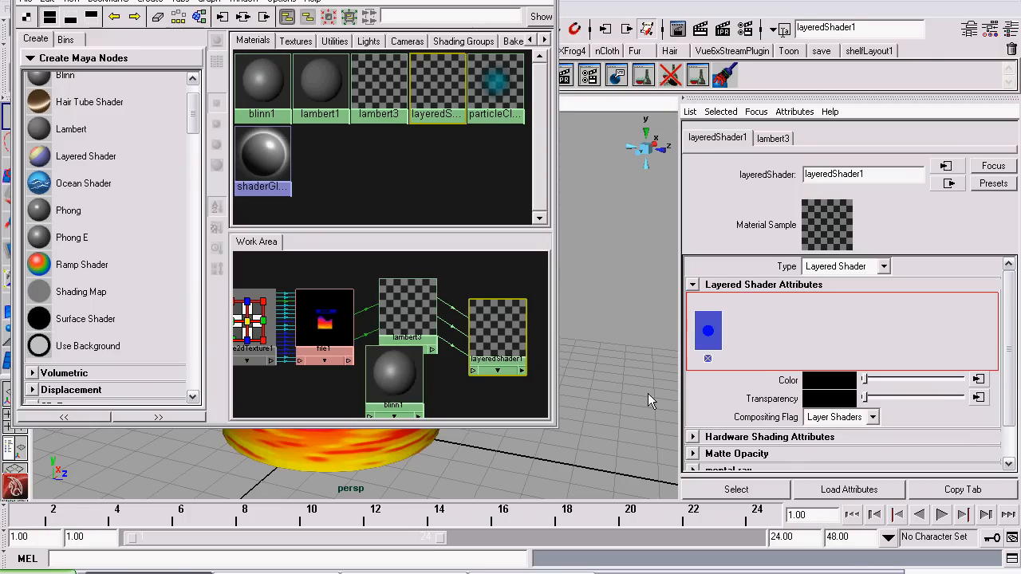
middle_drag(406, 377, 773, 329)
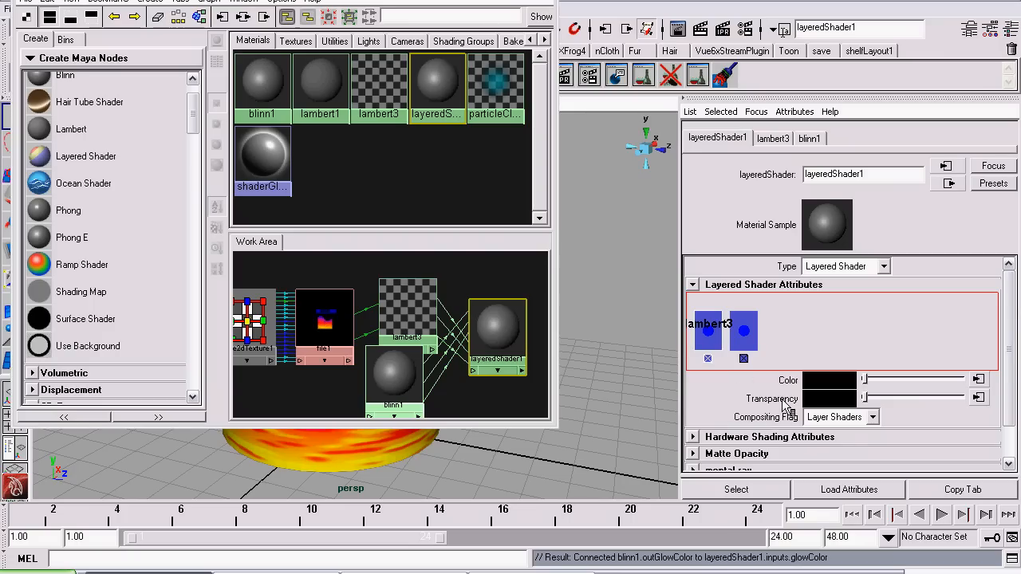
click(838, 417)
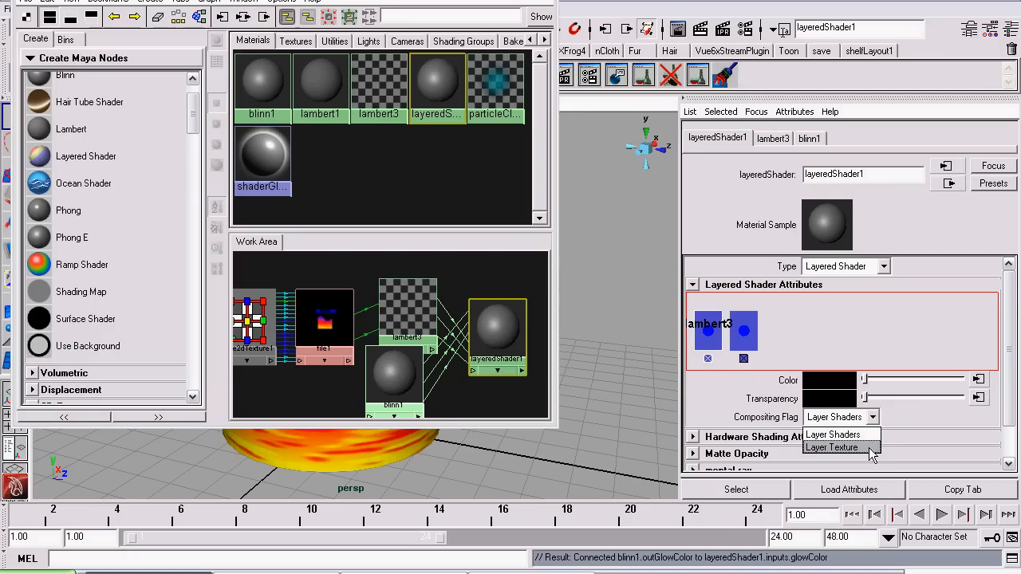
click(831, 447)
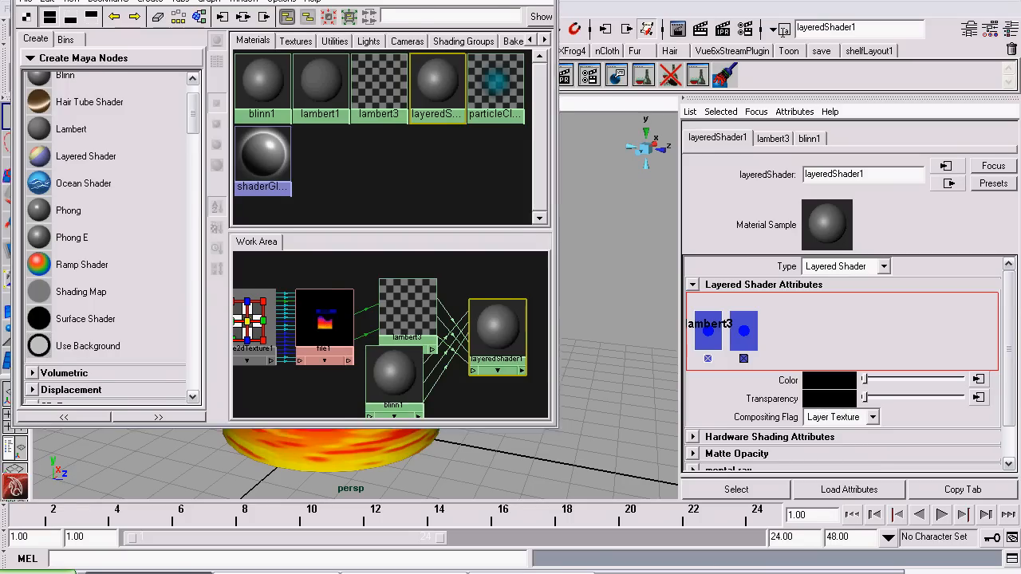
Assign the layeredShader1 material to the paint can cylinder pCylinder1
drag(387, 0, 845, 89)
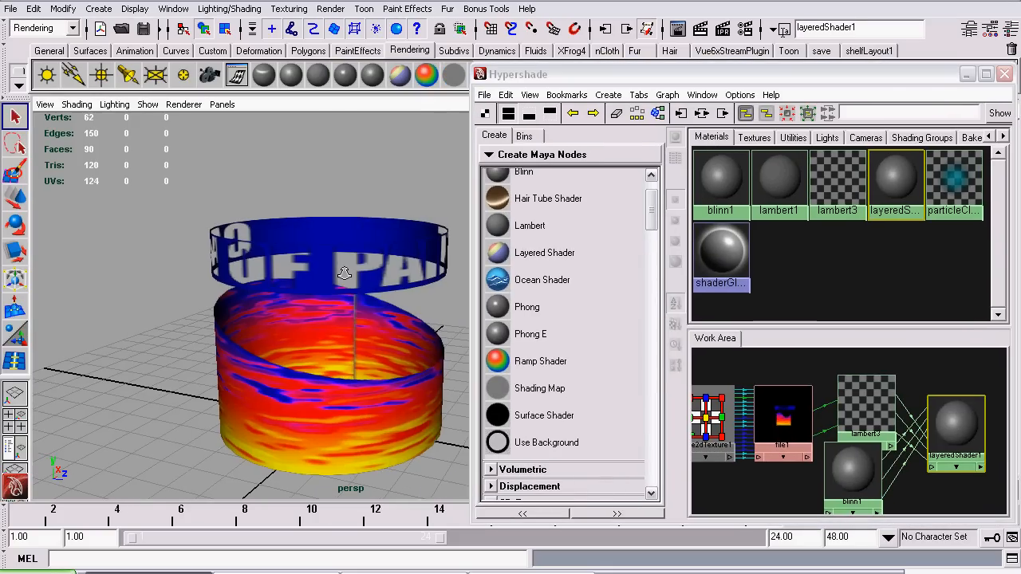
click(321, 313)
drag(687, 74, 377, 38)
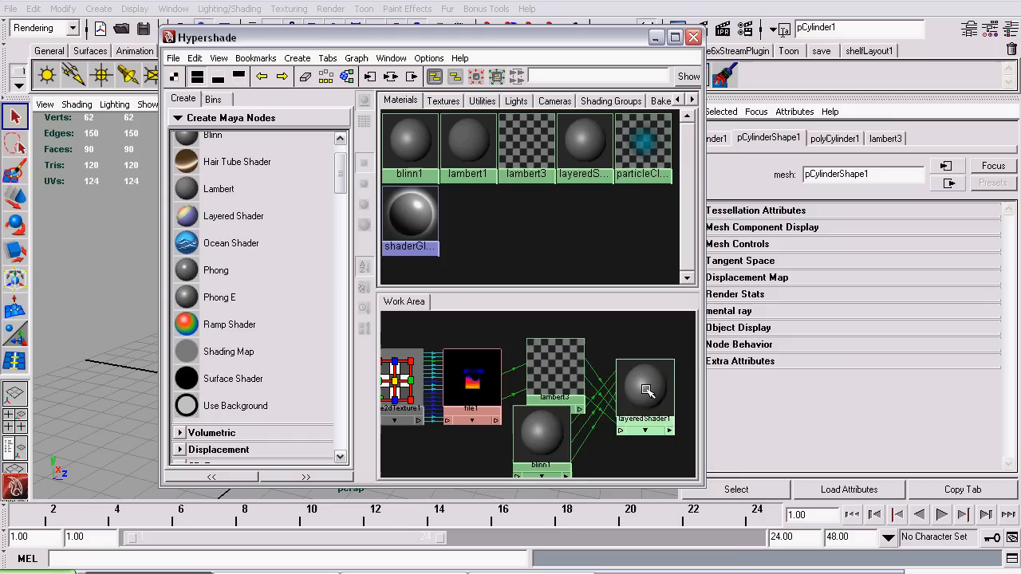
right_drag(646, 369, 634, 330)
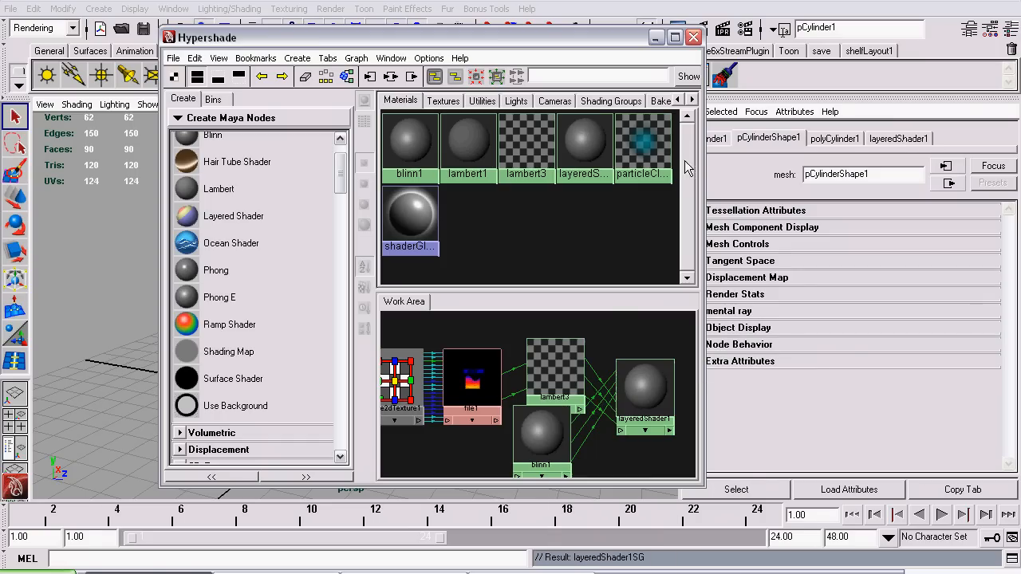
Close the Hypershade, deselect the paint can, and test-render its lettered side from the perspective view with Maya Software
click(693, 37)
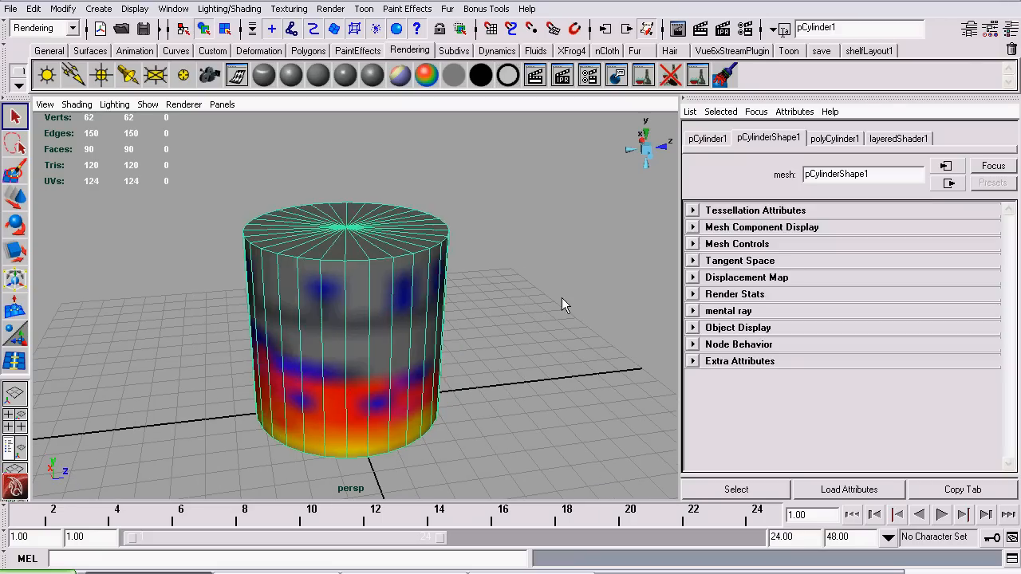
click(562, 297)
alt+drag(508, 307, 241, 293)
alt+right_drag(241, 293, 324, 323)
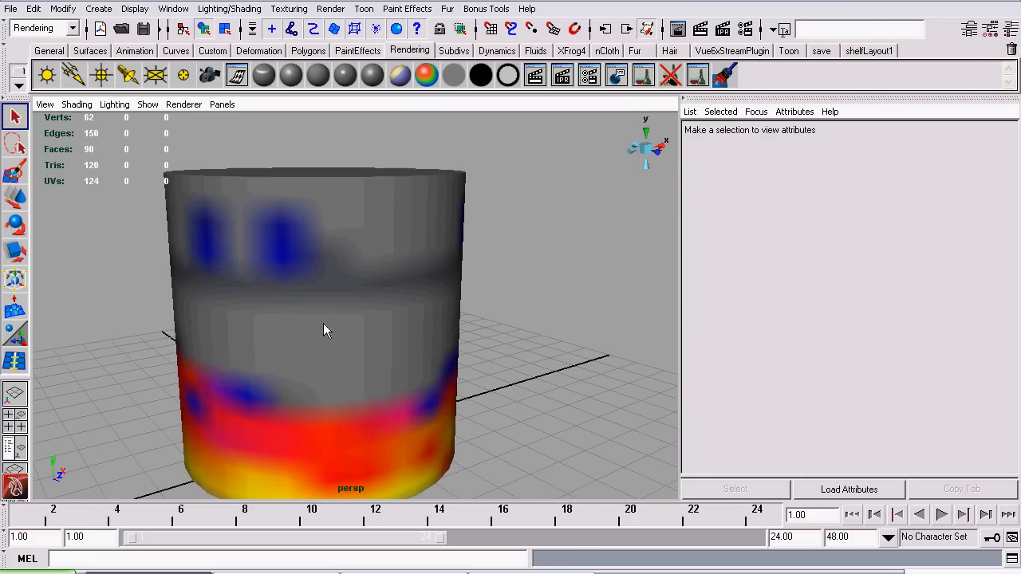
alt+middle_drag(311, 356, 519, 291)
mouse_move(382, 369)
alt+mouse_down()
mouse_move(337, 370)
mouse_move(394, 354)
alt+mouse_up()
alt+middle_drag(416, 342, 435, 351)
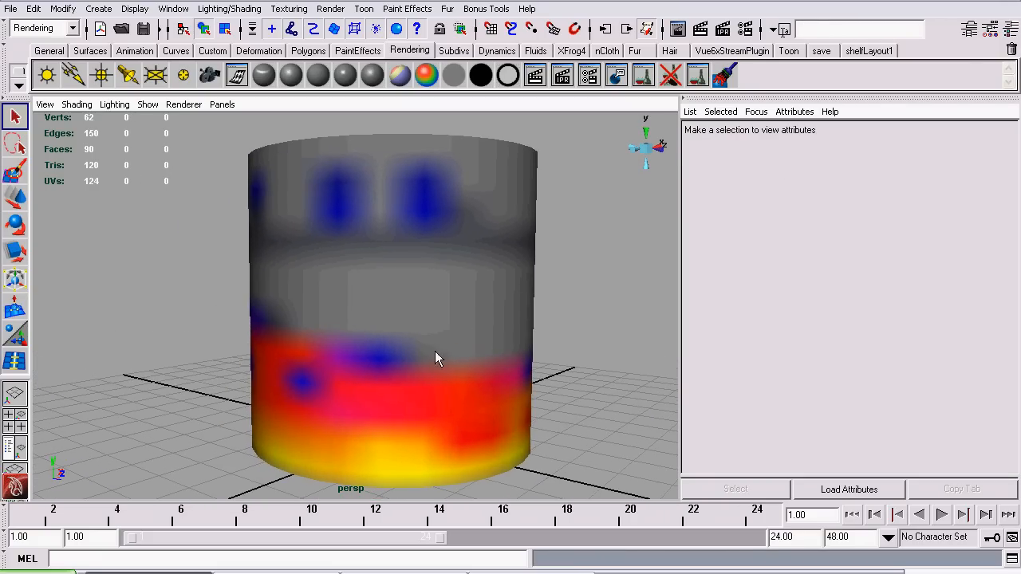
alt+drag(435, 351, 449, 367)
alt+right_drag(449, 367, 459, 367)
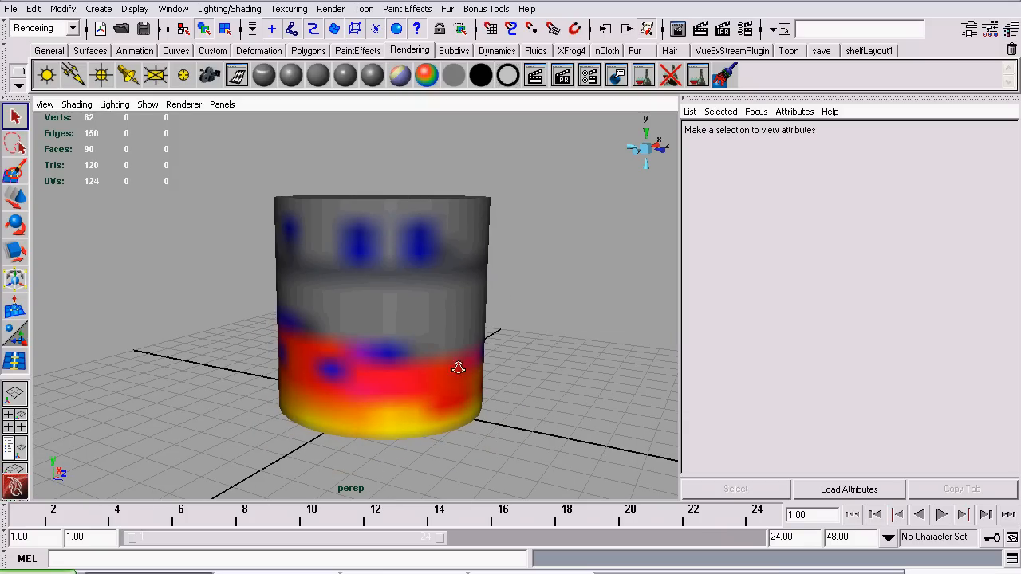
click(703, 29)
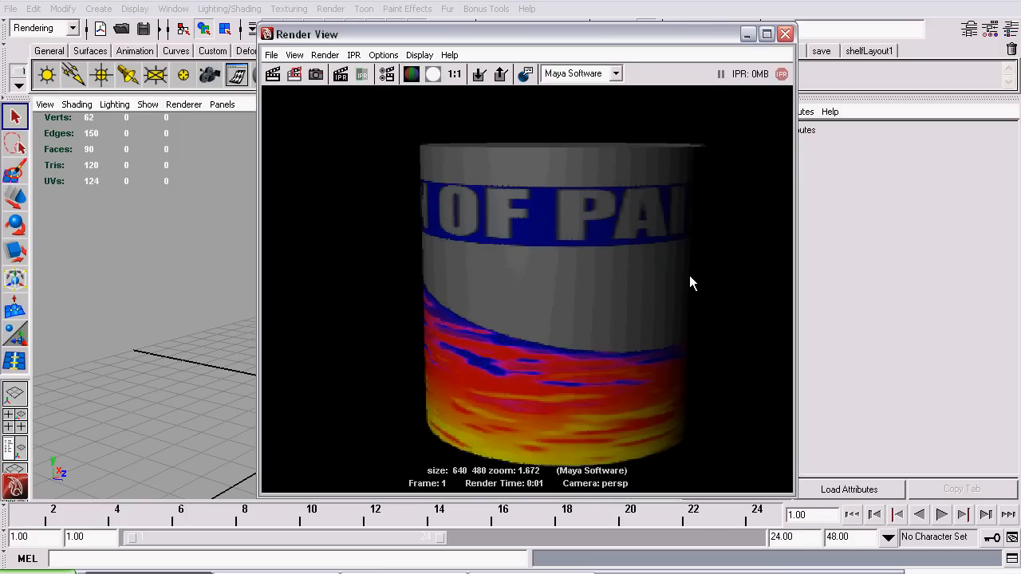
mouse_move(693, 261)
alt+middle_down()
mouse_move(649, 244)
mouse_move(686, 253)
mouse_move(627, 253)
alt+middle_up()
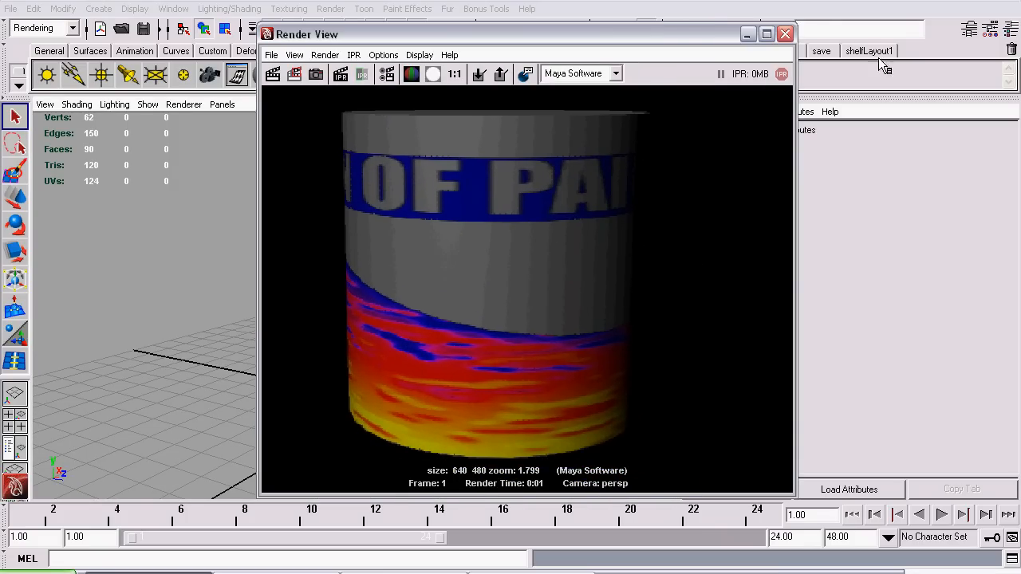
click(785, 34)
Set the scene's renderer to mental ray in the Render Settings
click(745, 29)
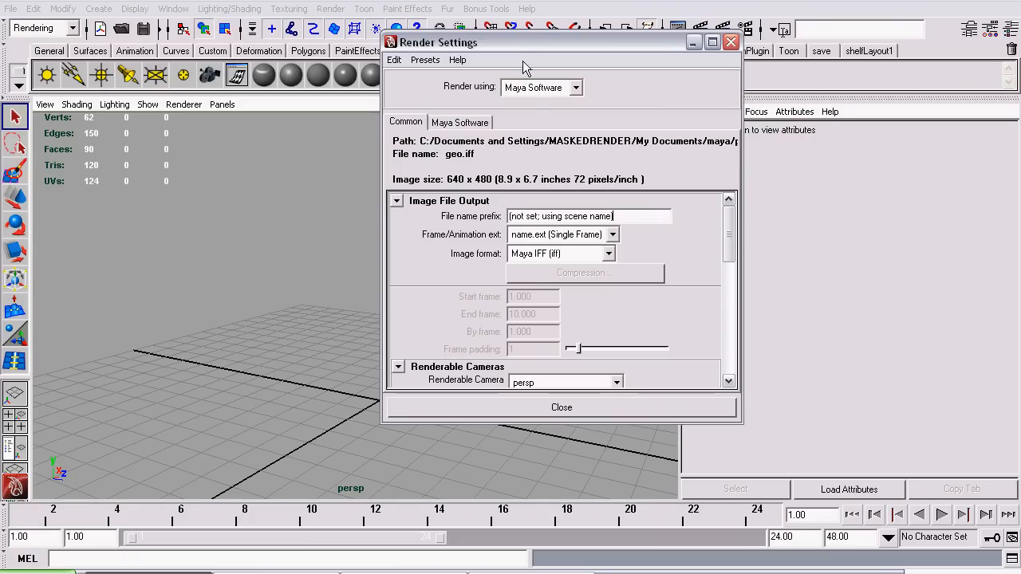
click(531, 87)
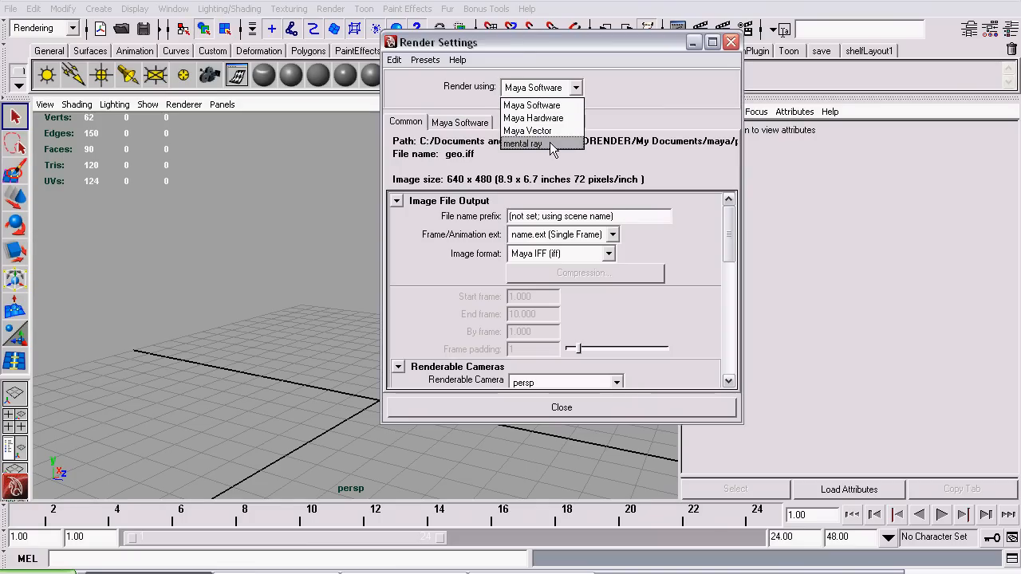
click(550, 142)
Create a mental ray Physical Sun and Sky environment and close the Render Settings
click(459, 122)
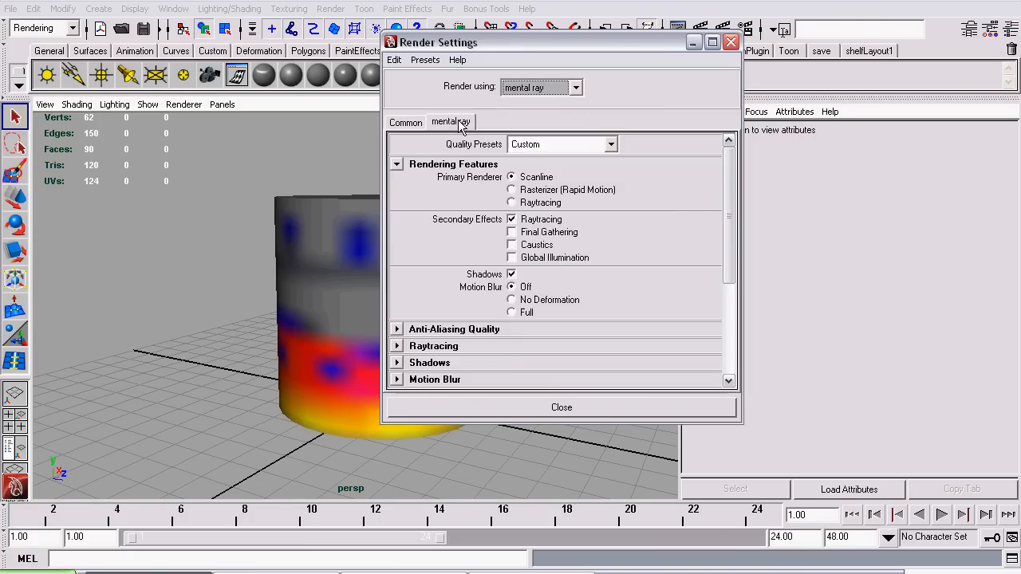
scroll(711, 335, down, 5)
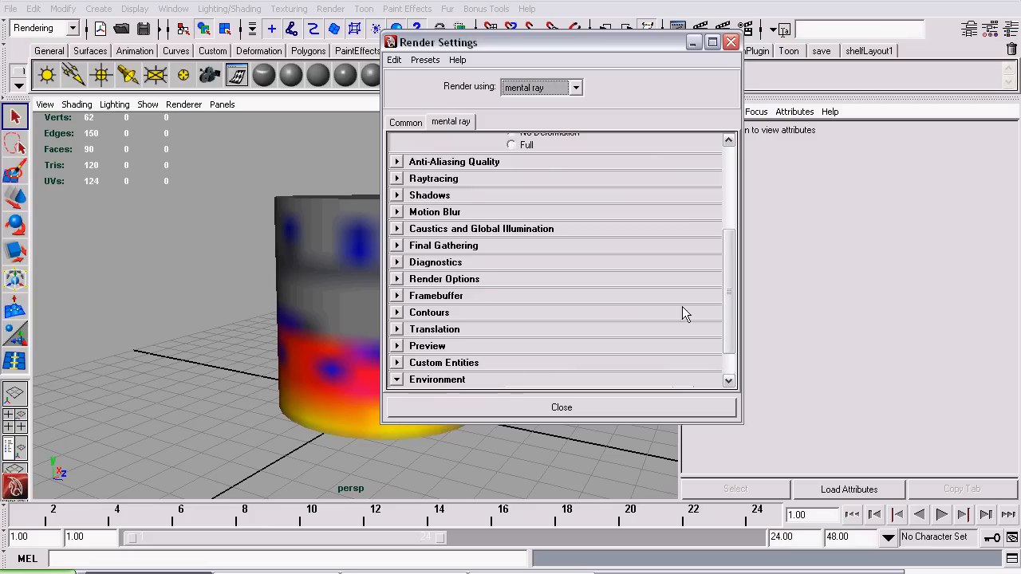
drag(730, 301, 729, 339)
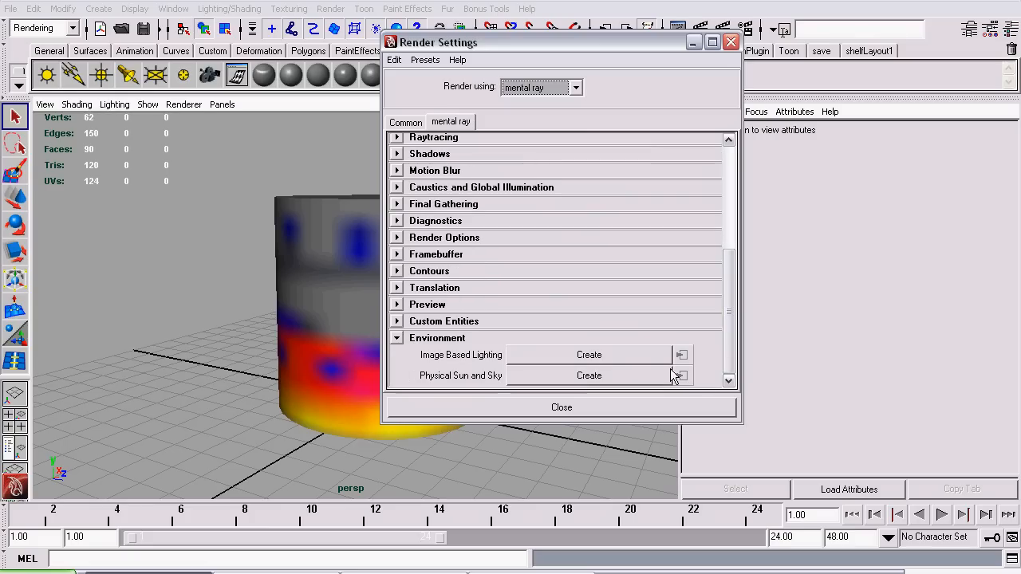
click(589, 375)
click(520, 408)
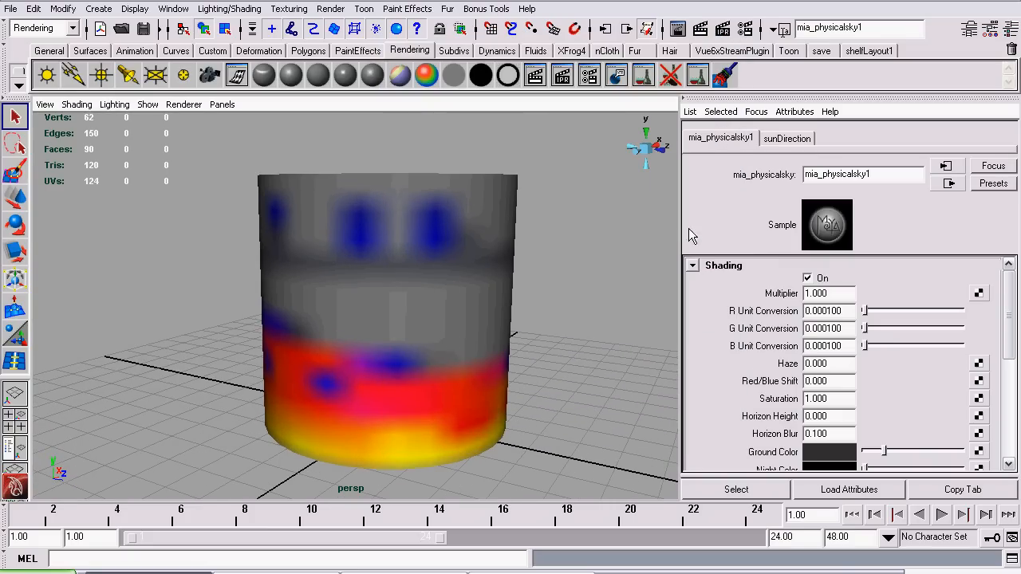
Render the can's lettered side with mental ray, inspect the label under the sky lighting, and close the render
click(705, 32)
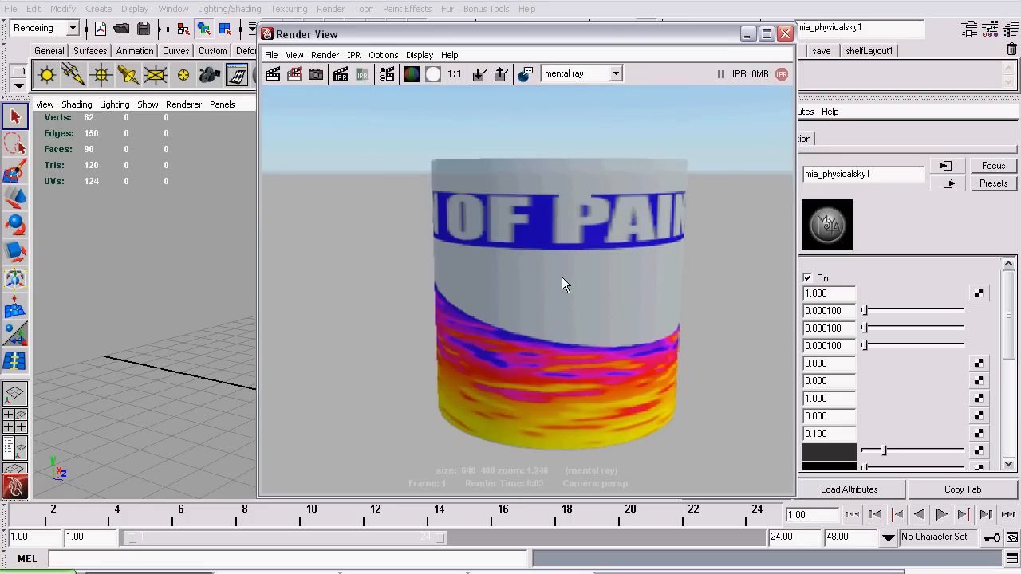
alt+middle_drag(657, 188, 576, 199)
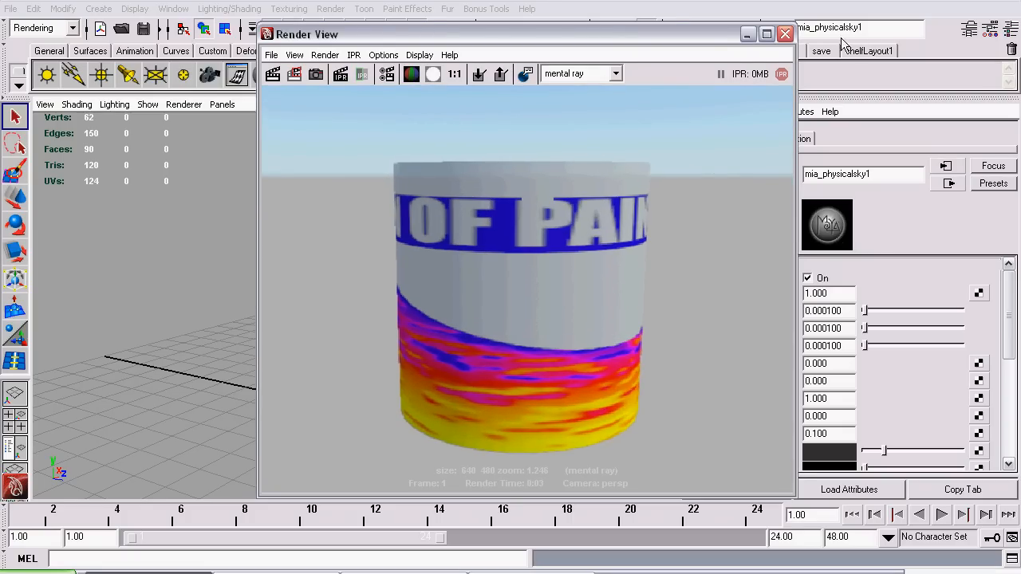
click(787, 35)
Render the can from another side with mental ray to inspect the end of the lettering and the label seam
alt+drag(587, 214, 459, 200)
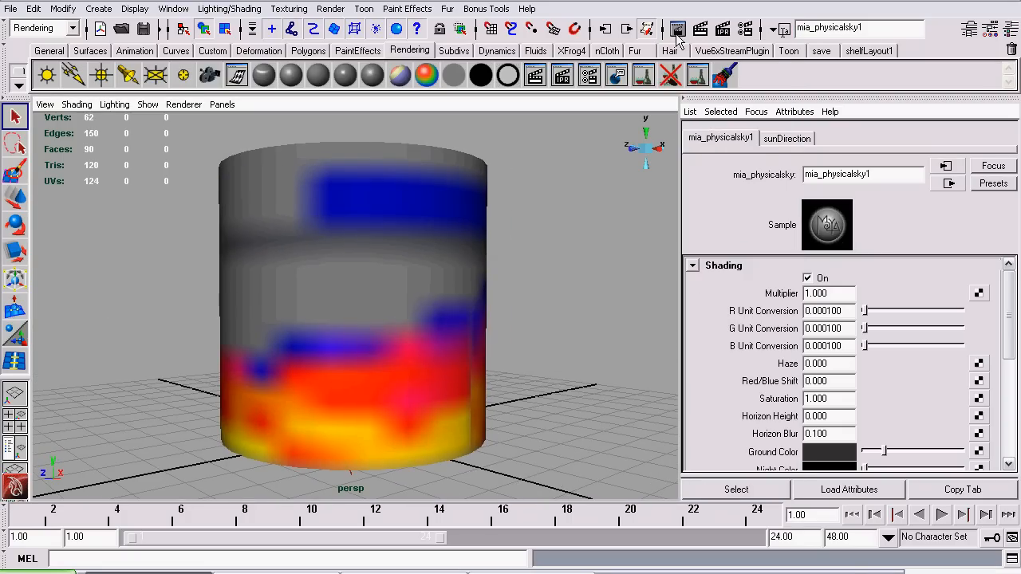
click(706, 32)
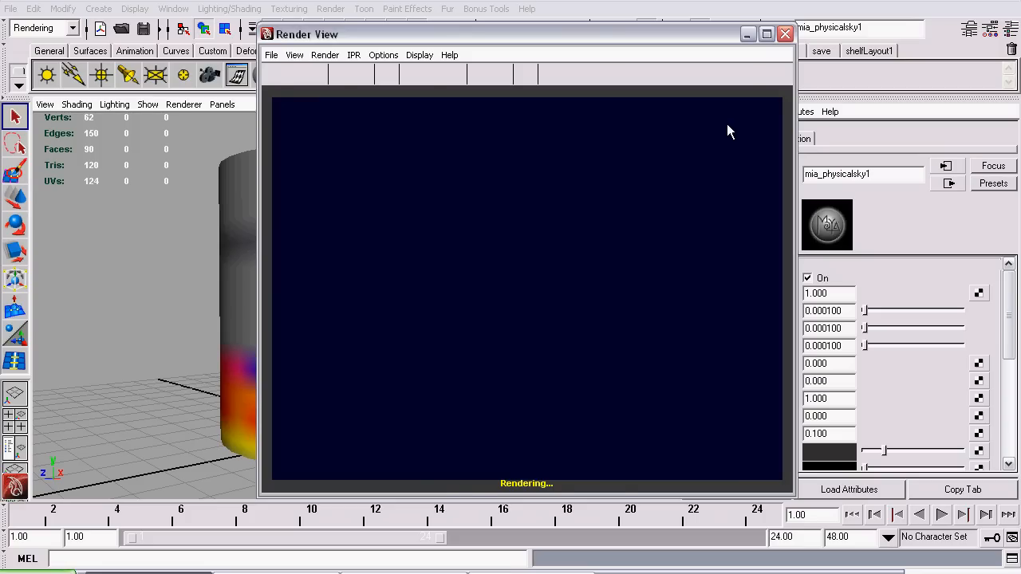
scroll(627, 184, up, 4)
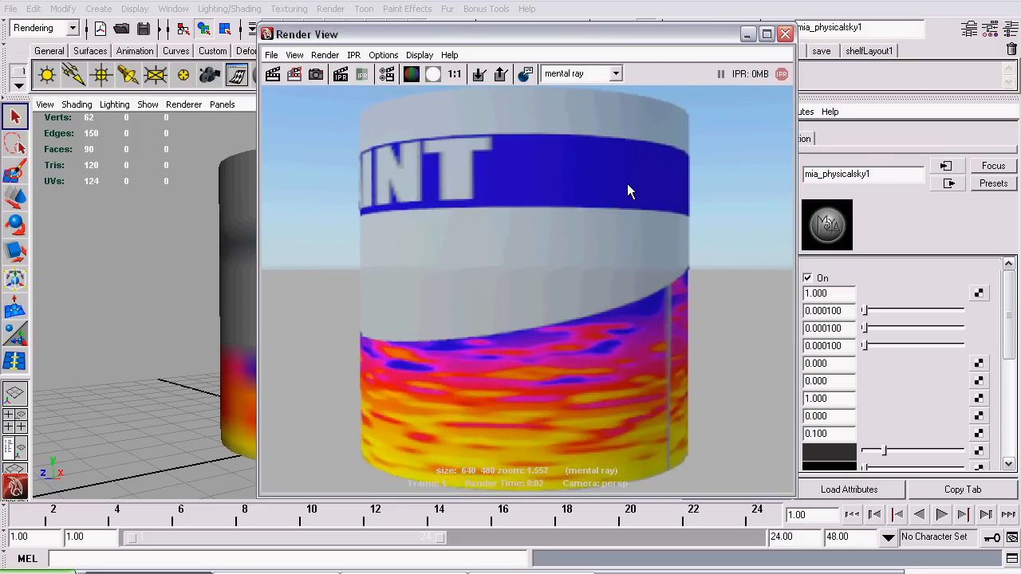
scroll(627, 185, down, 3)
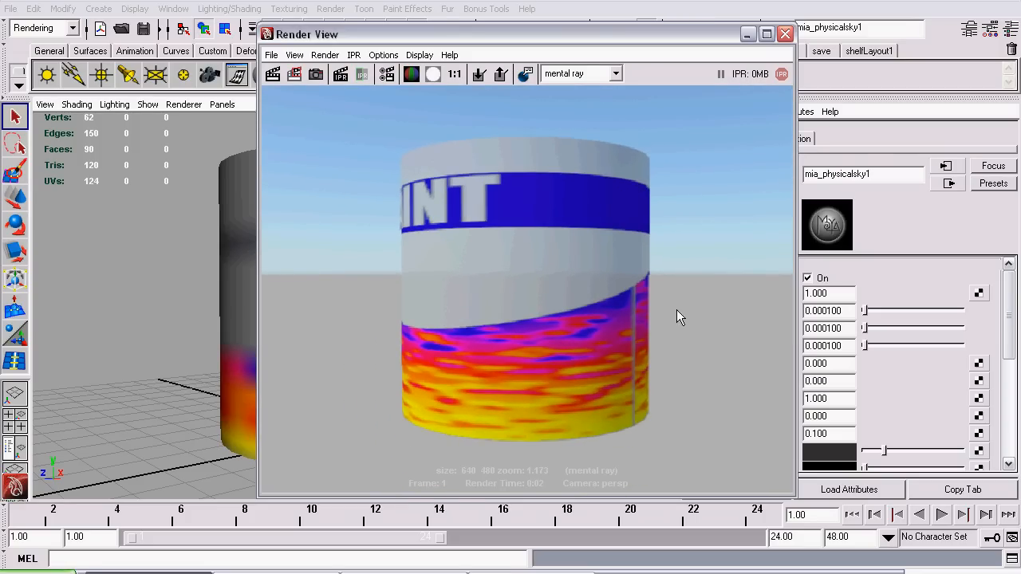